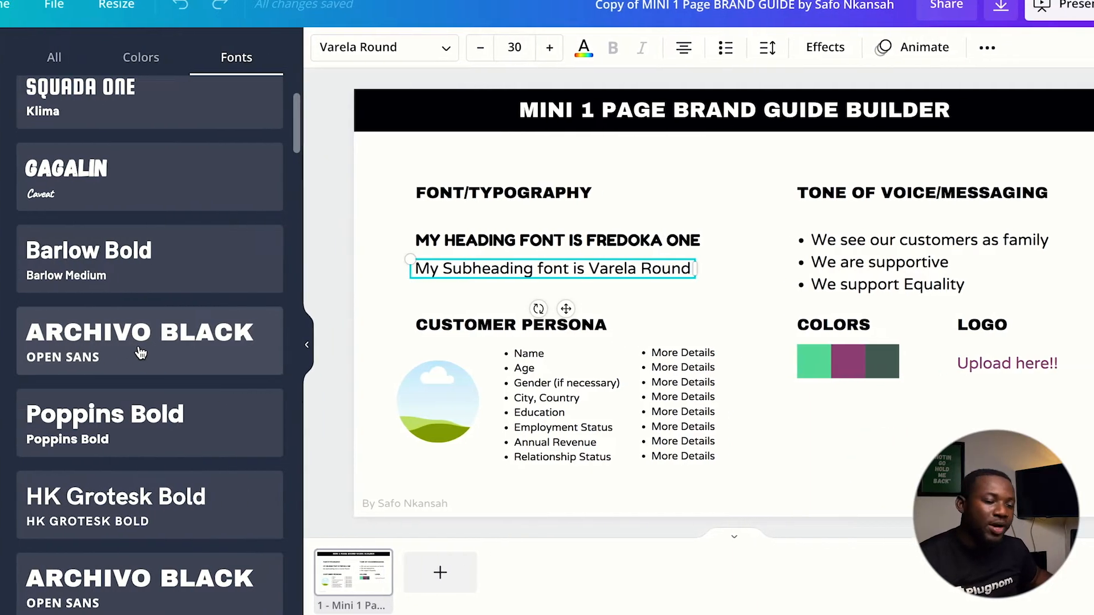
# Step: Change the font of the "MY HEADING FONT IS FREDOKA ONE" line to Archivo Black
pyautogui.click(541, 241)
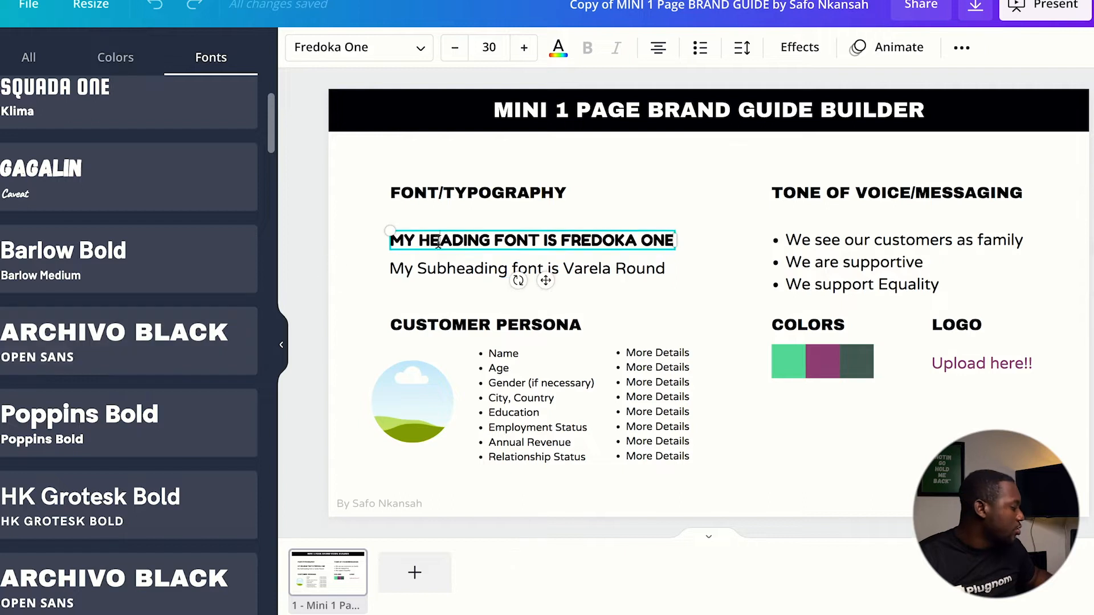
pyautogui.tripleClick(538, 238)
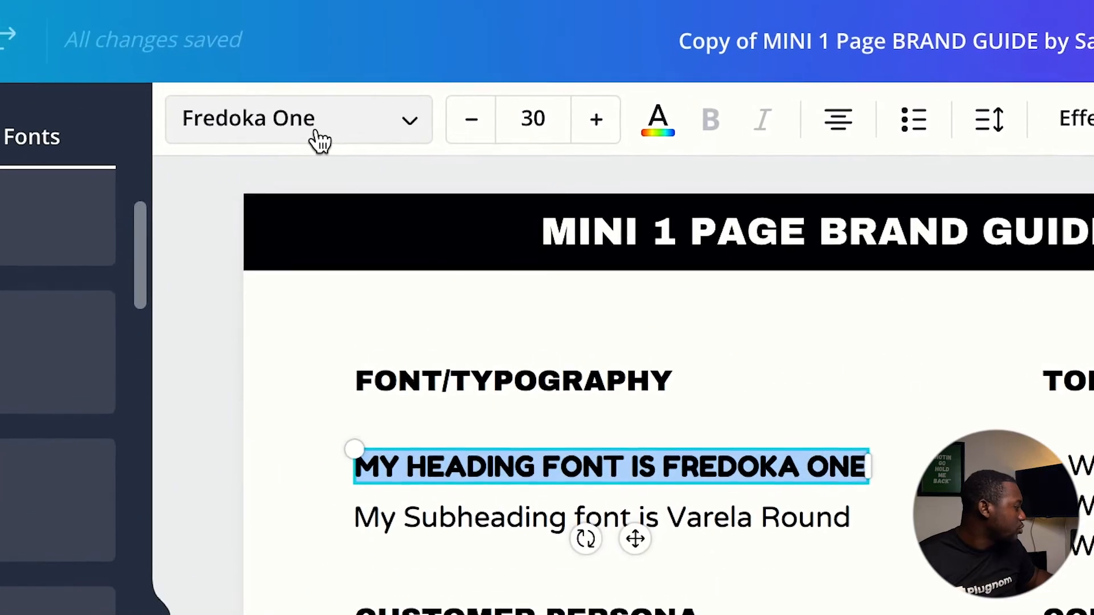
pyautogui.click(298, 142)
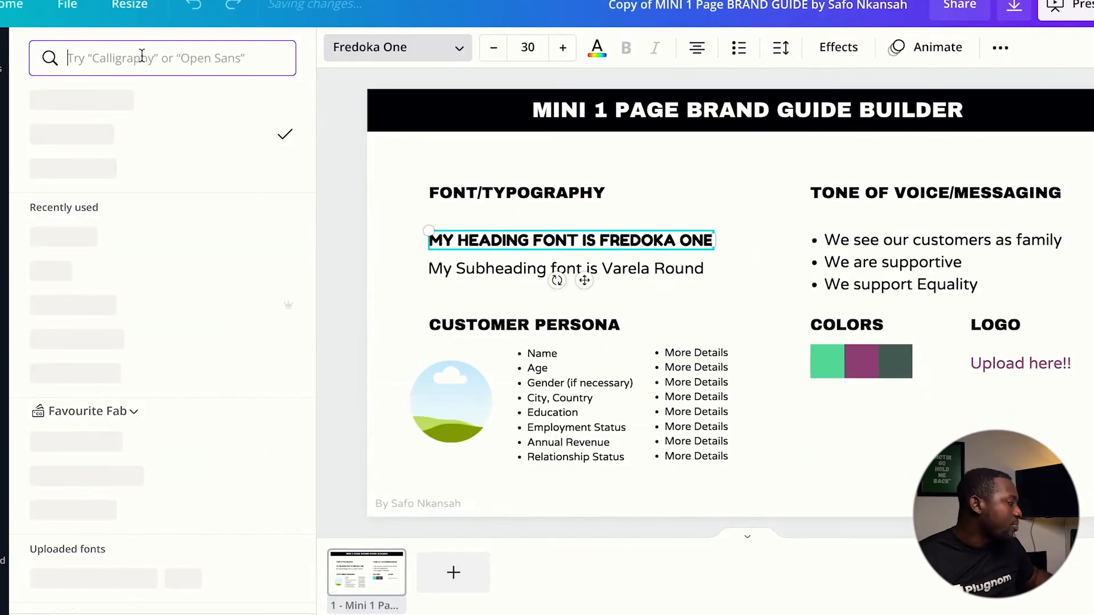
pyautogui.write('archivo')
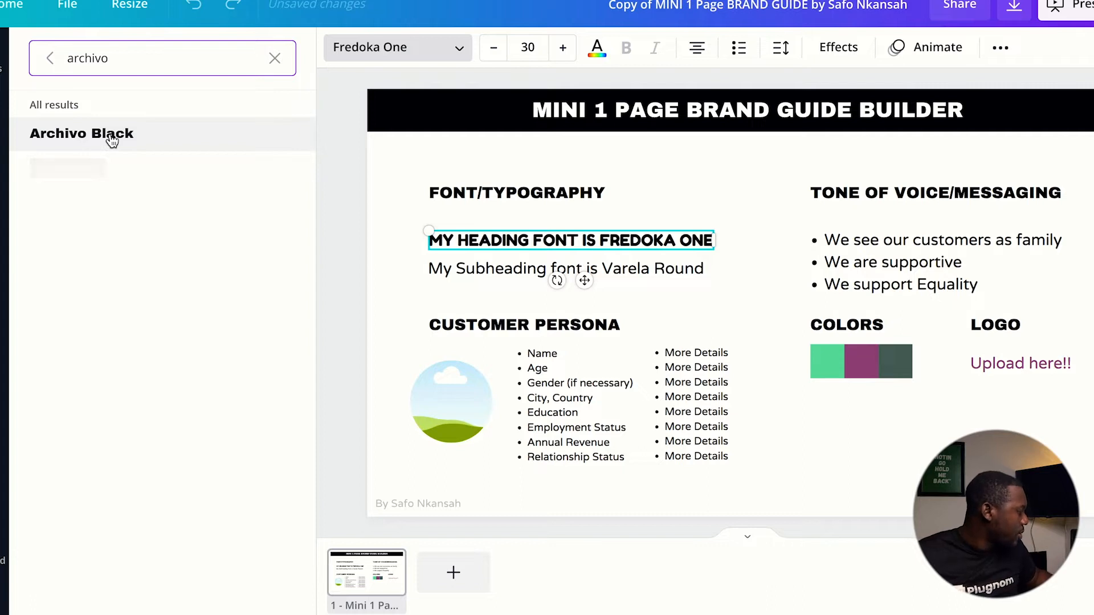
pyautogui.click(112, 137)
# Step: Change the font of the "My Subheading font is Varela Round" line to Open Sans
pyautogui.click(473, 267)
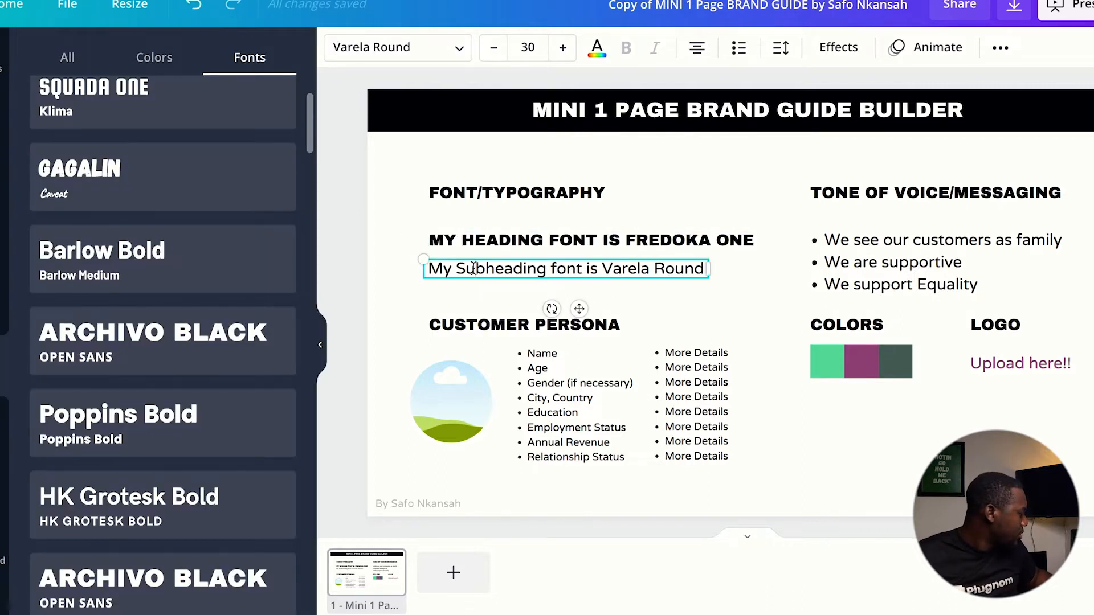
pyautogui.moveTo(434, 271); pyautogui.dragTo(705, 271)
pyautogui.click(374, 49)
pyautogui.write('archivo')
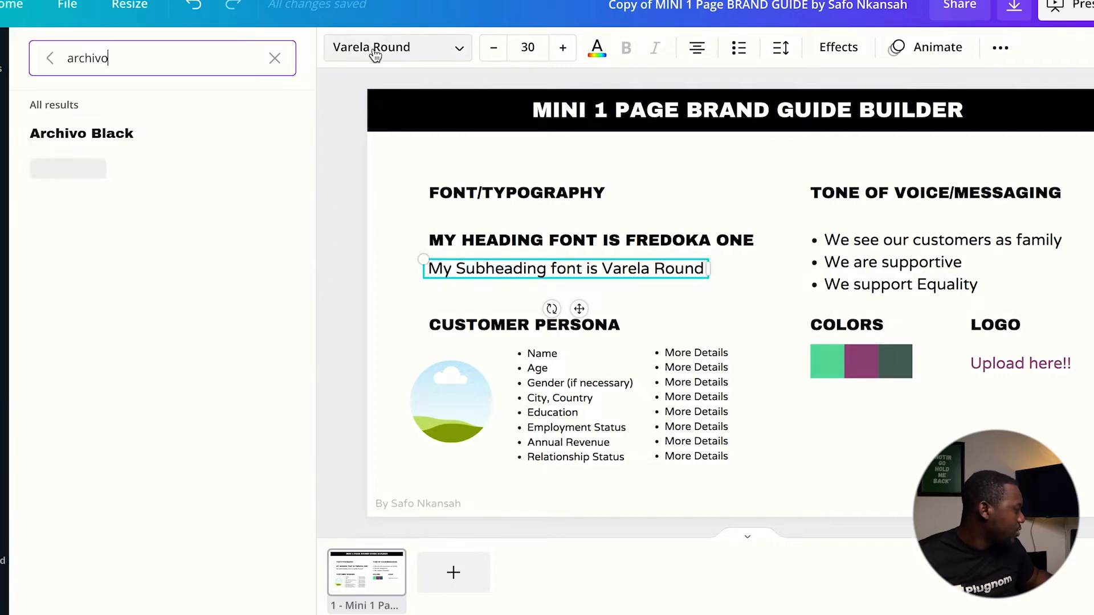
pyautogui.hotkey('ctrl', 'a')
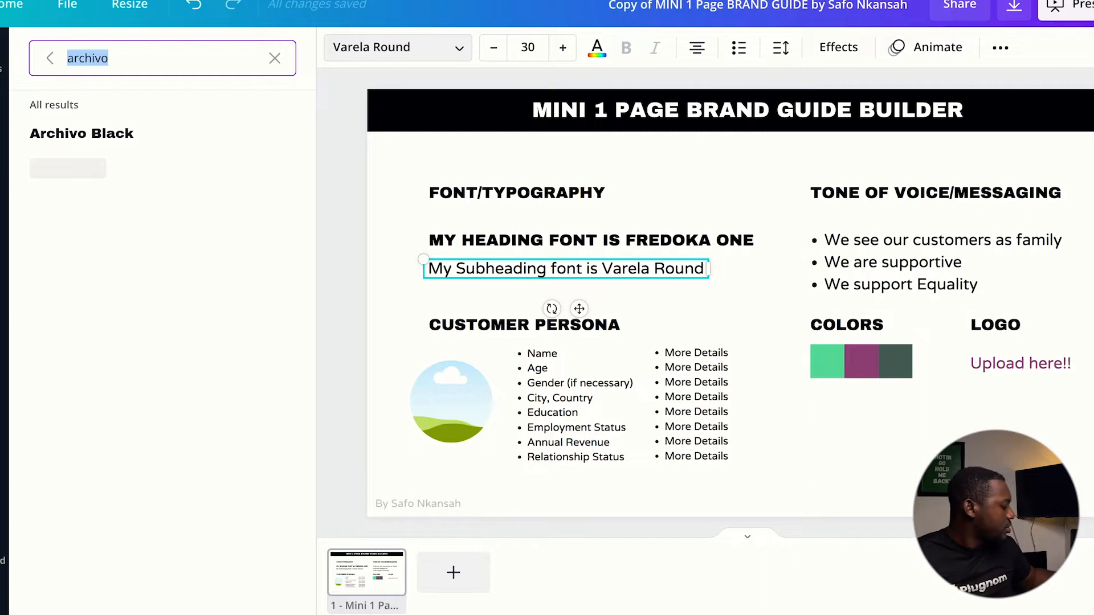
pyautogui.write('open sans')
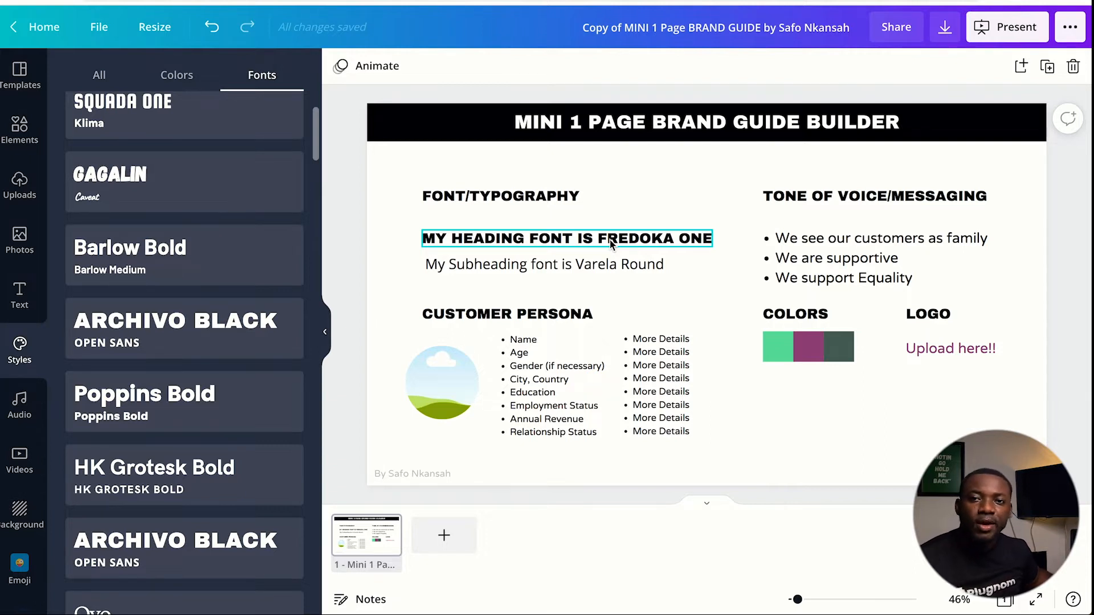
# Step: Replace the font name in the heading line with "ARCHIVO BLACK"
pyautogui.click(609, 242)
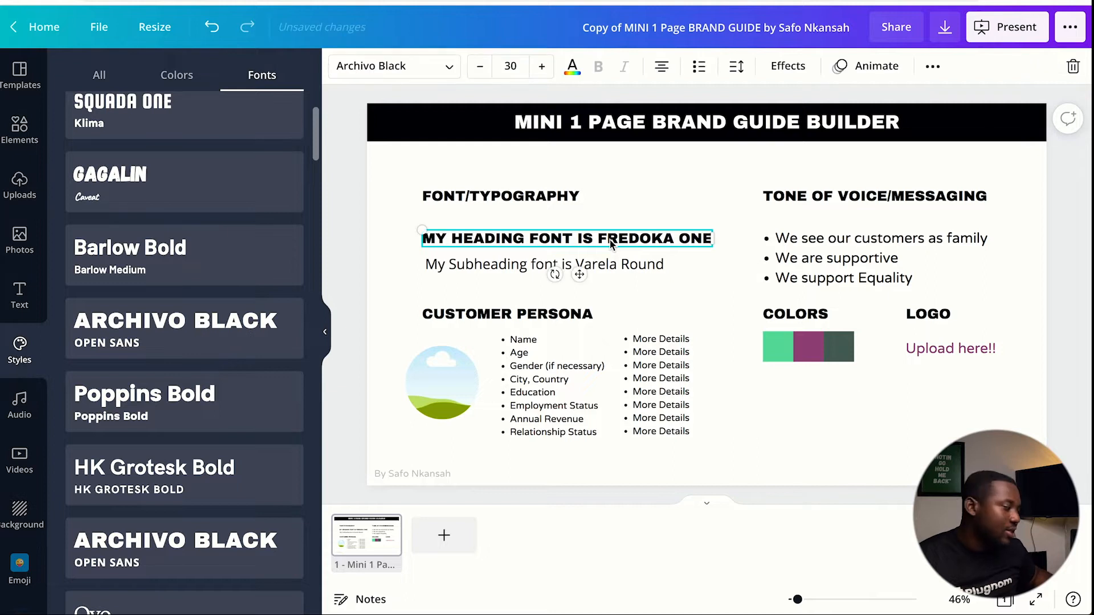
pyautogui.click(653, 236)
pyautogui.moveTo(652, 236); pyautogui.dragTo(708, 236)
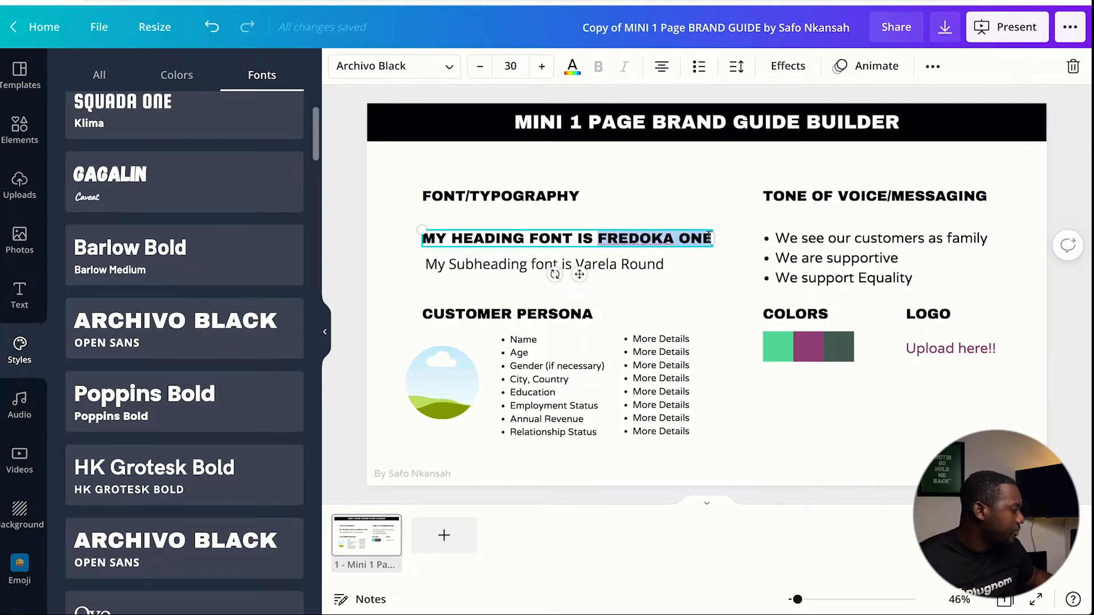
pyautogui.write('ARC')
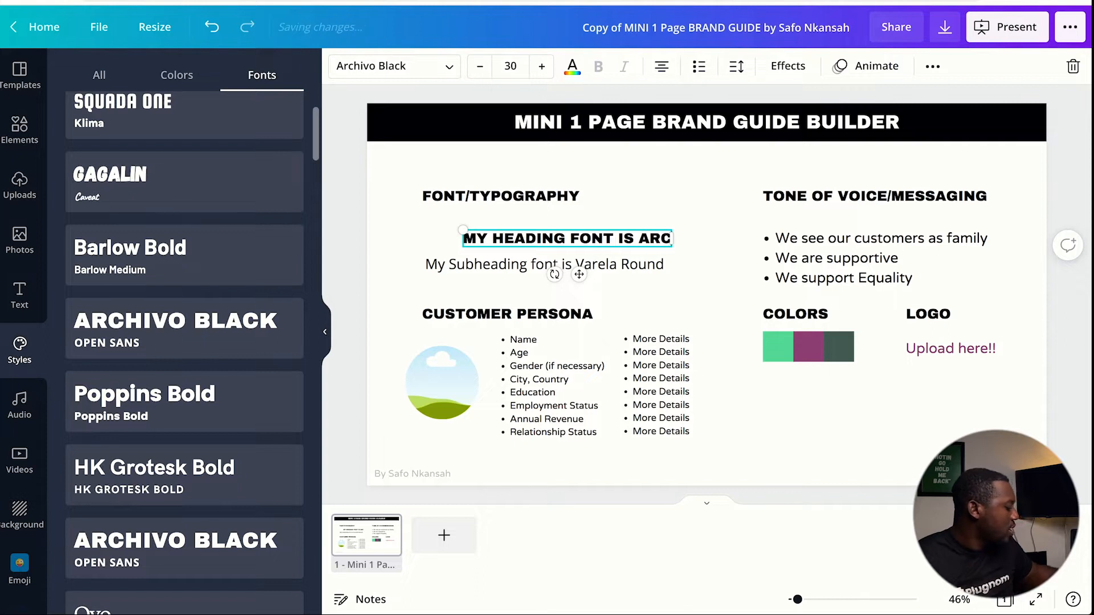
pyautogui.write('HIVO BLACK')
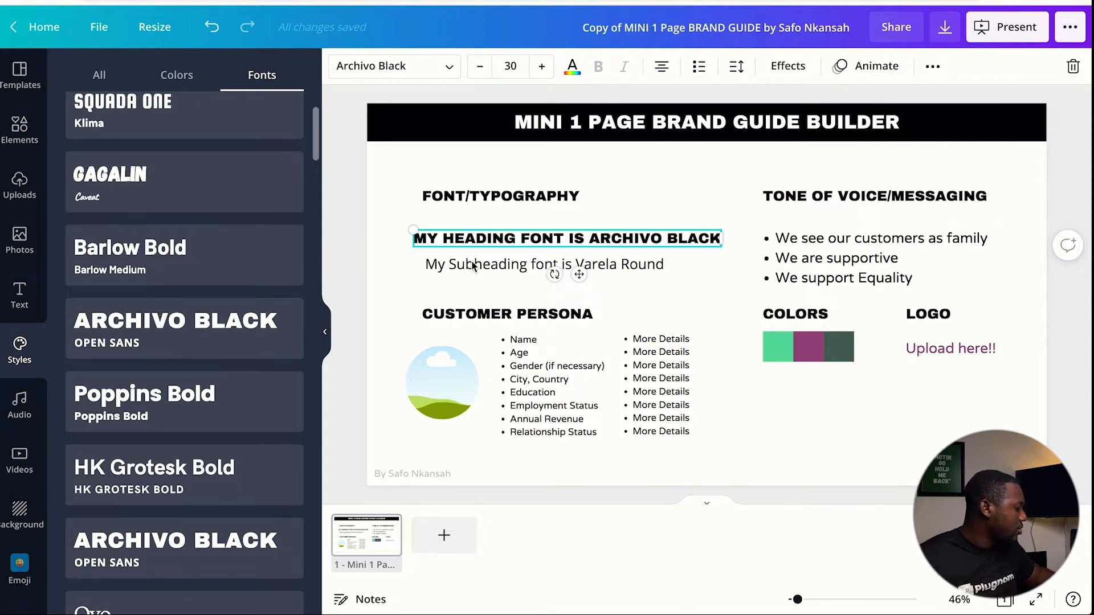
# Step: Replace the font name in the subheading line with "Open Sans" and align the line with the heading's left edge
pyautogui.click(499, 267)
pyautogui.click(576, 265)
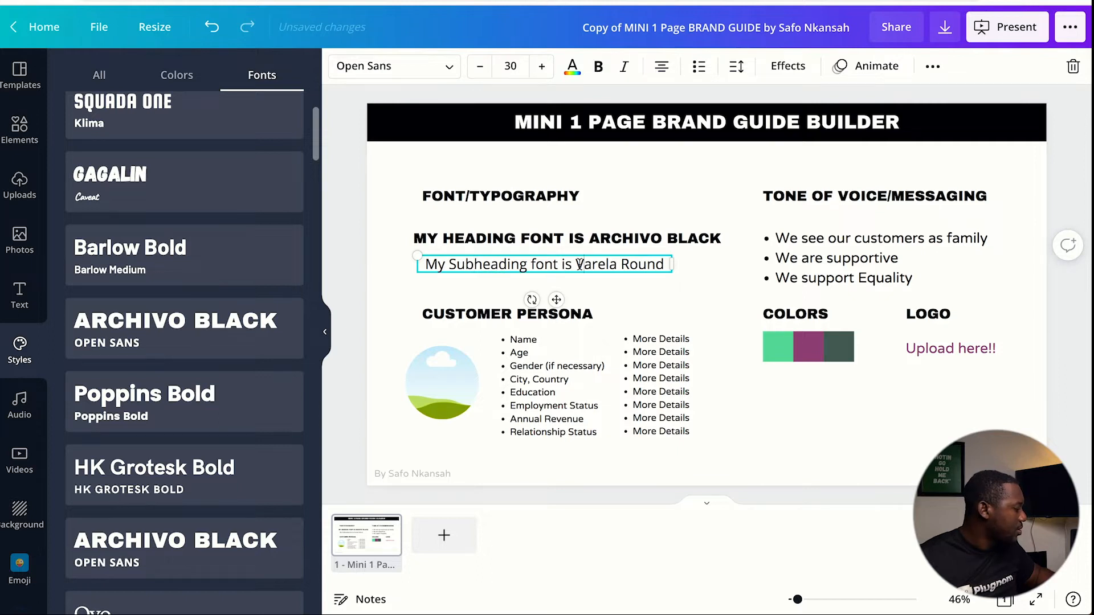
pyautogui.moveTo(578, 264); pyautogui.dragTo(662, 264)
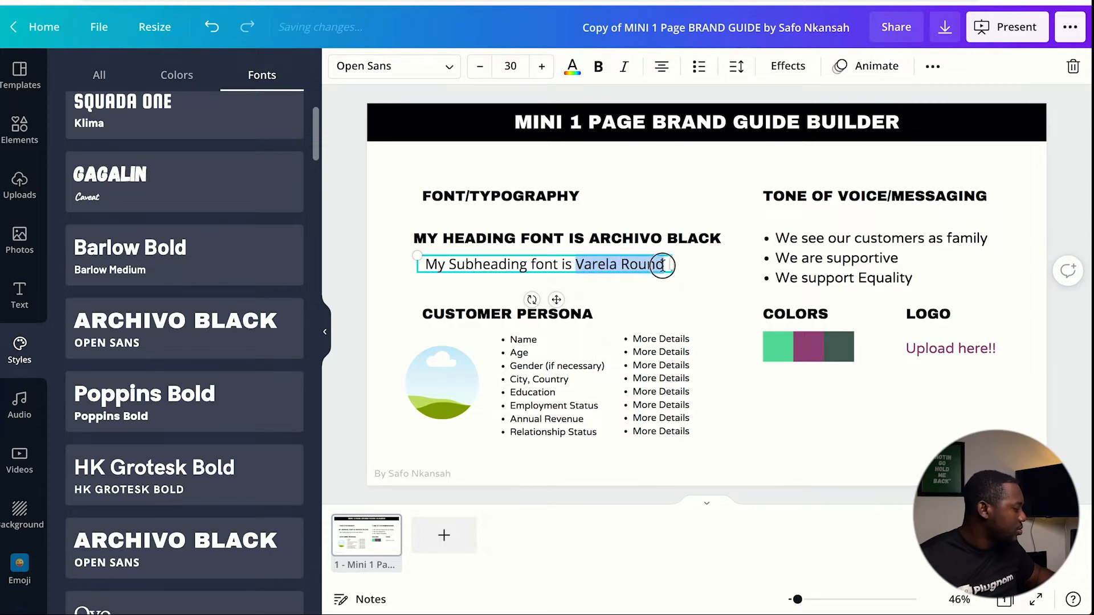
pyautogui.click(662, 266)
pyautogui.write('Open Sans')
pyautogui.moveTo(531, 284); pyautogui.dragTo(599, 261)
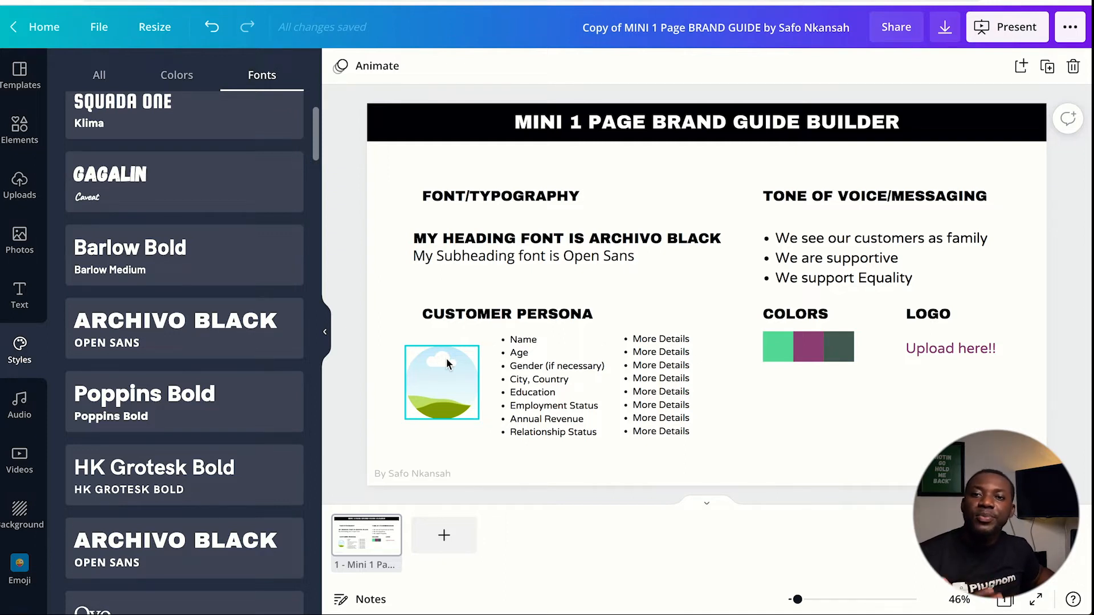
# Step: Fill in the customer persona's first name and set the age to 28 in the first two bullets
pyautogui.click(536, 340)
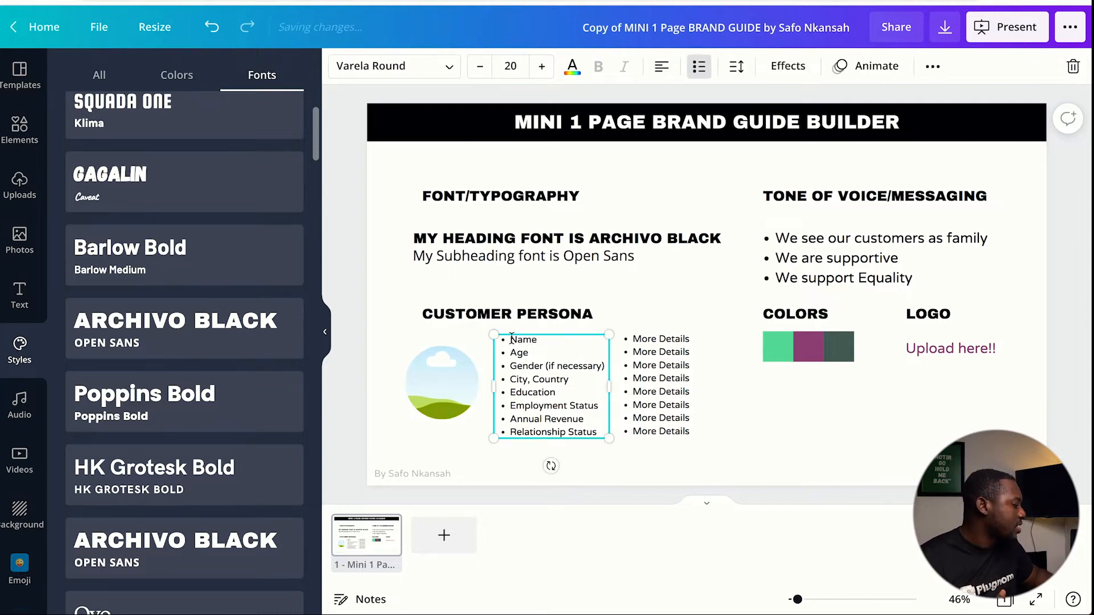
pyautogui.doubleClick(523, 340)
pyautogui.write('Kadija')
pyautogui.press('Down')
pyautogui.press('BackSpace')
pyautogui.press('BackSpace')
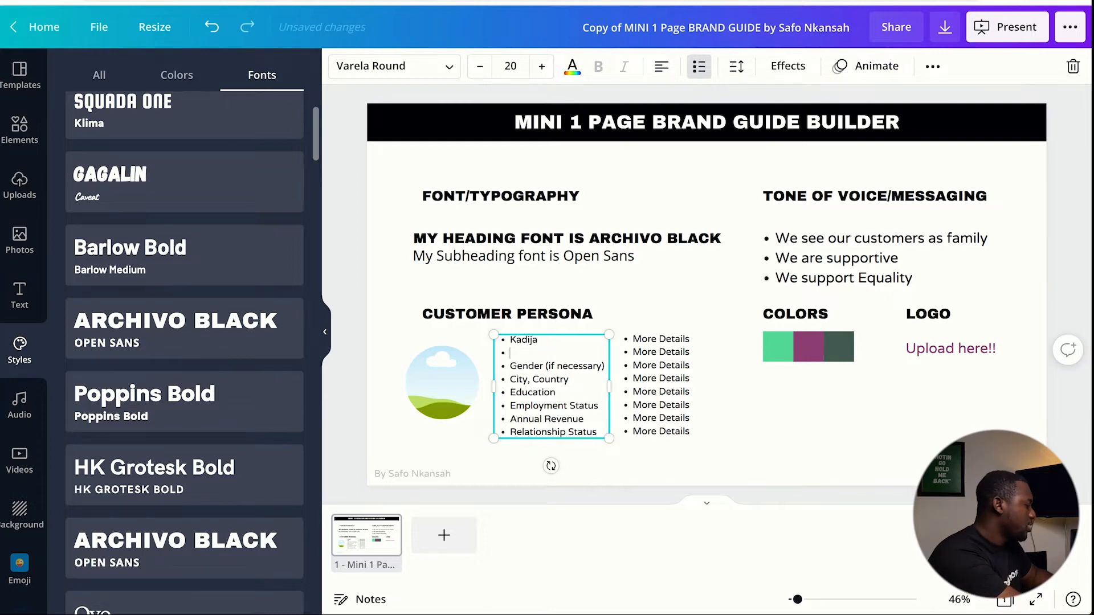
pyautogui.press('BackSpace')
pyautogui.write('28')
# Step: Fill the remaining persona bullets with Female, Lagos, Nigeria, BSc IT, Employed, $15K and Maried
pyautogui.tripleClick(603, 368)
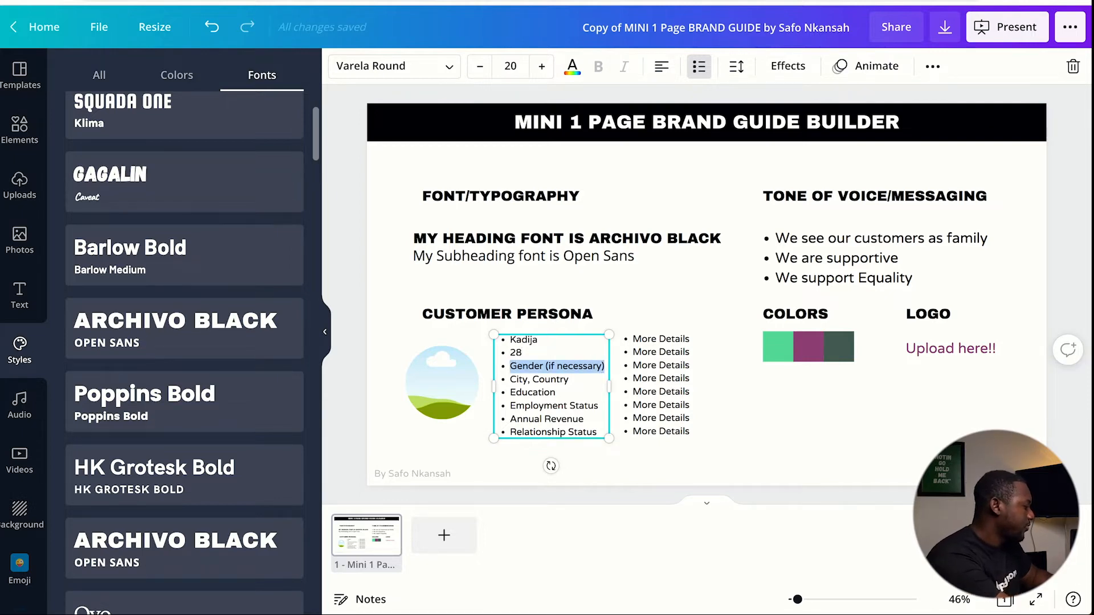
pyautogui.write('Female')
pyautogui.moveTo(570, 379); pyautogui.dragTo(512, 380)
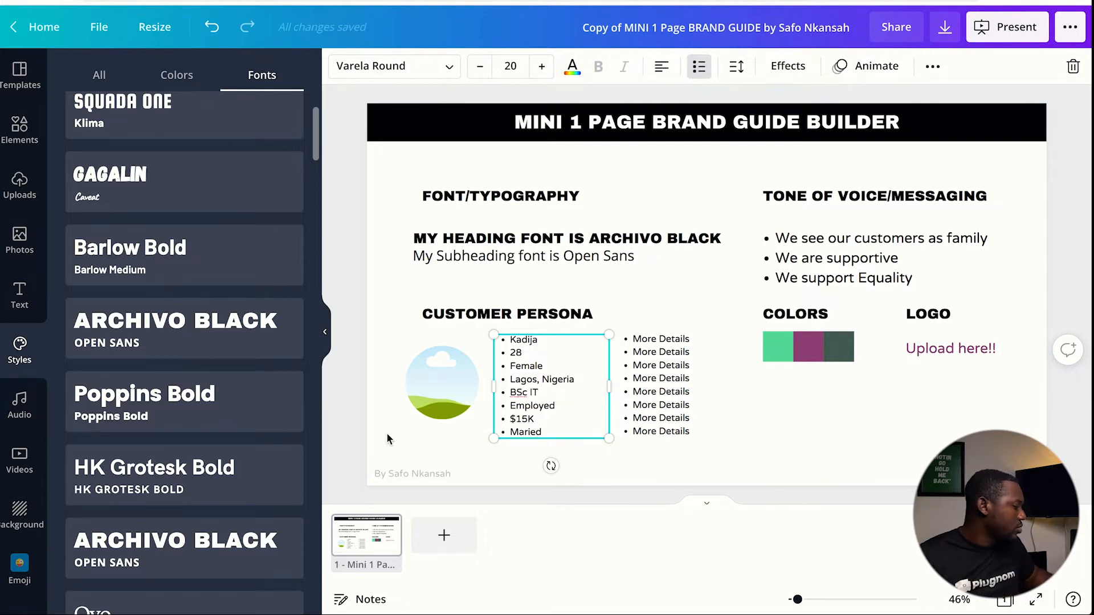
pyautogui.click(386, 434)
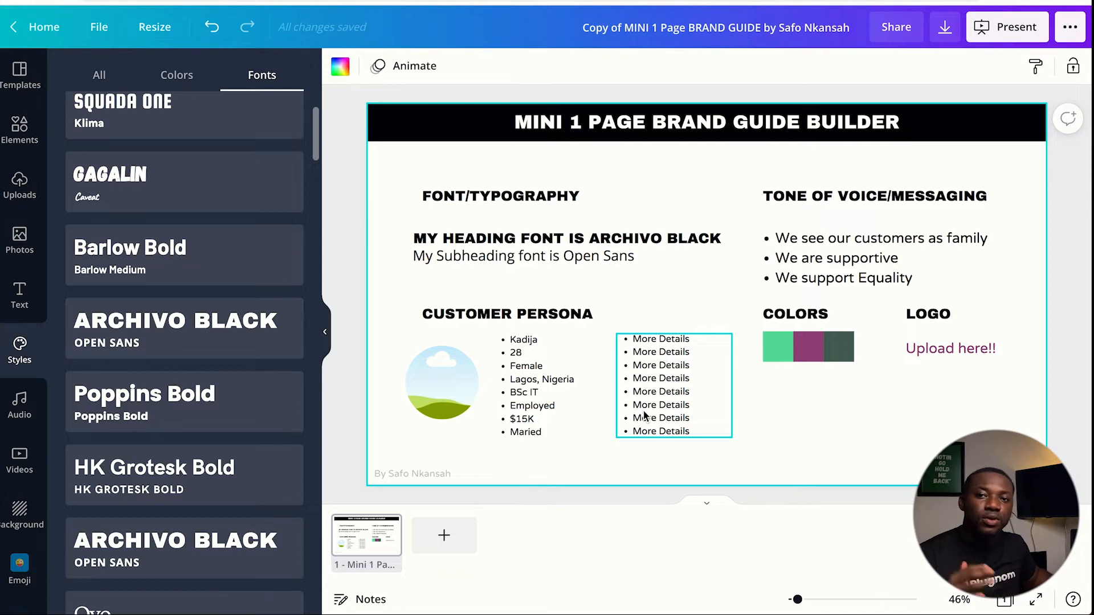
# Step: Delete the "More Details" bullet list from the customer persona section
pyautogui.click(649, 376)
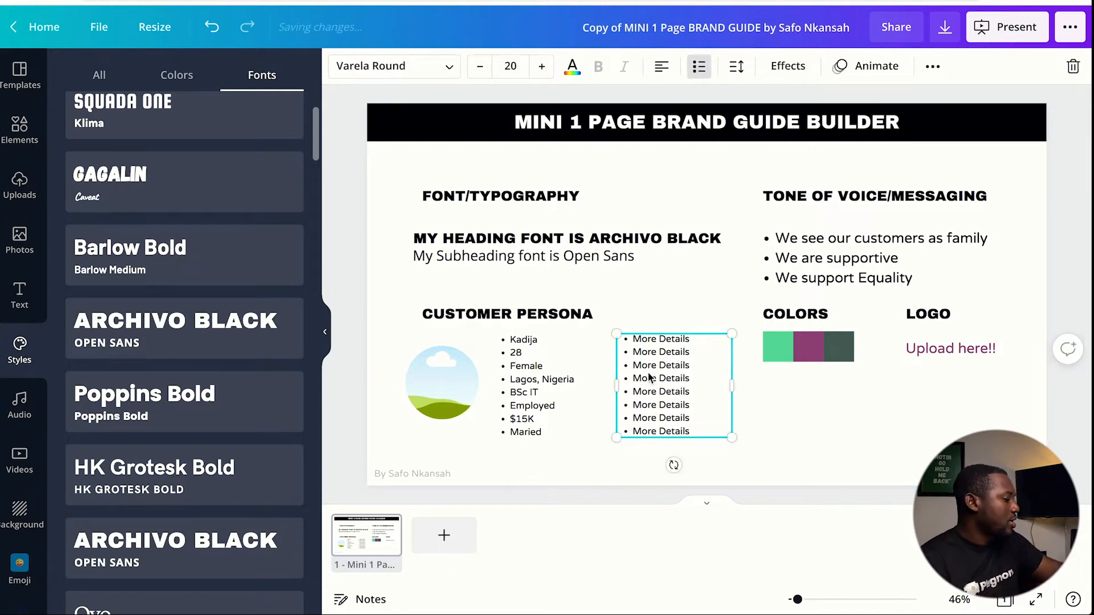
pyautogui.press('Delete')
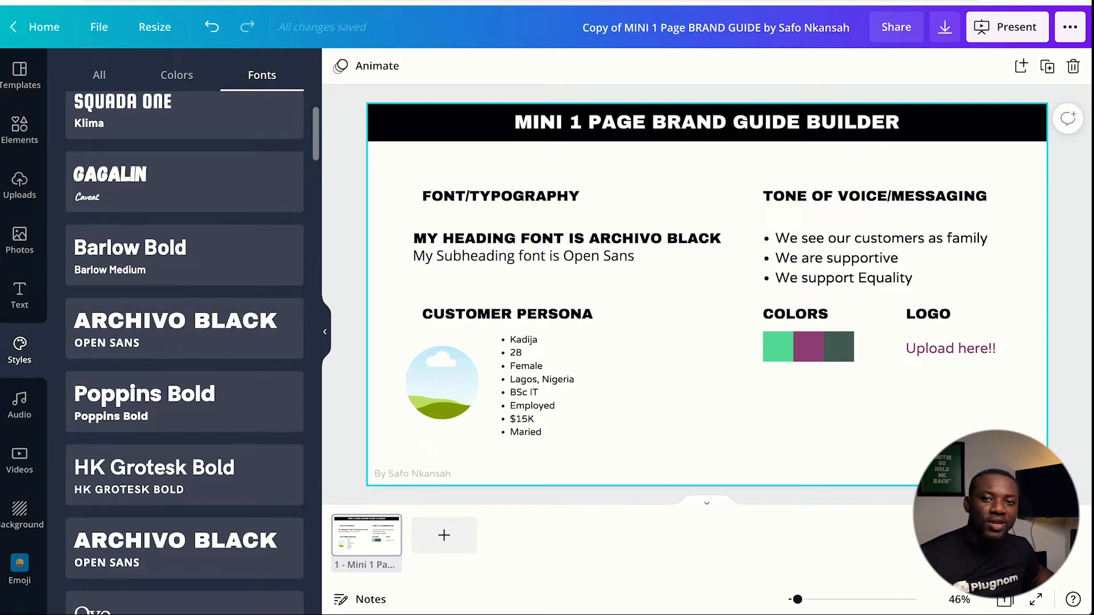
# Step: Open the stock photo library and filter it to free photos only
pyautogui.click(19, 251)
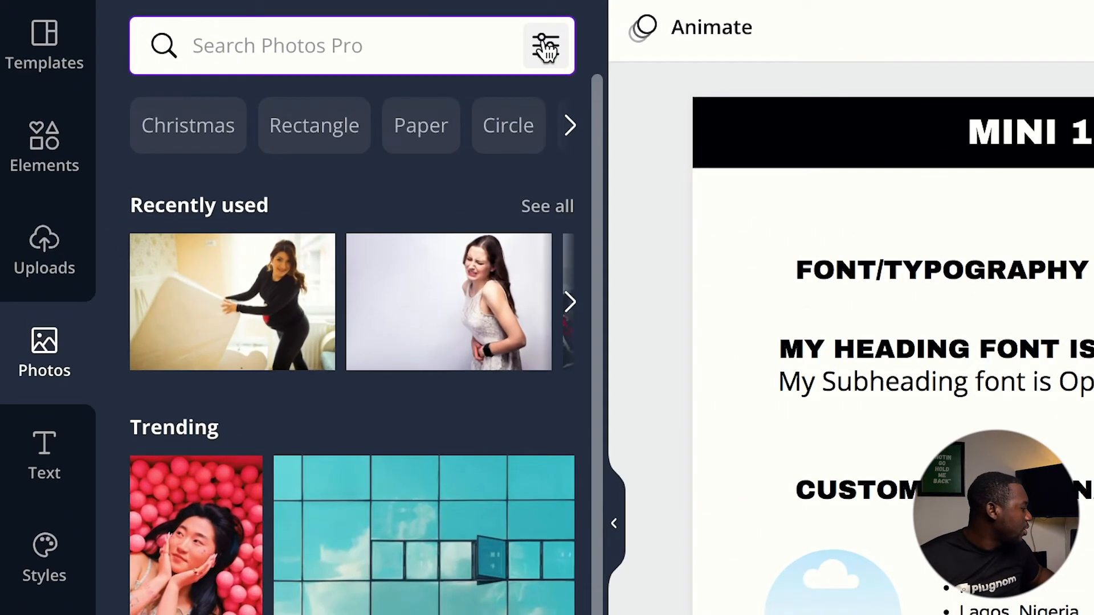
pyautogui.click(517, 50)
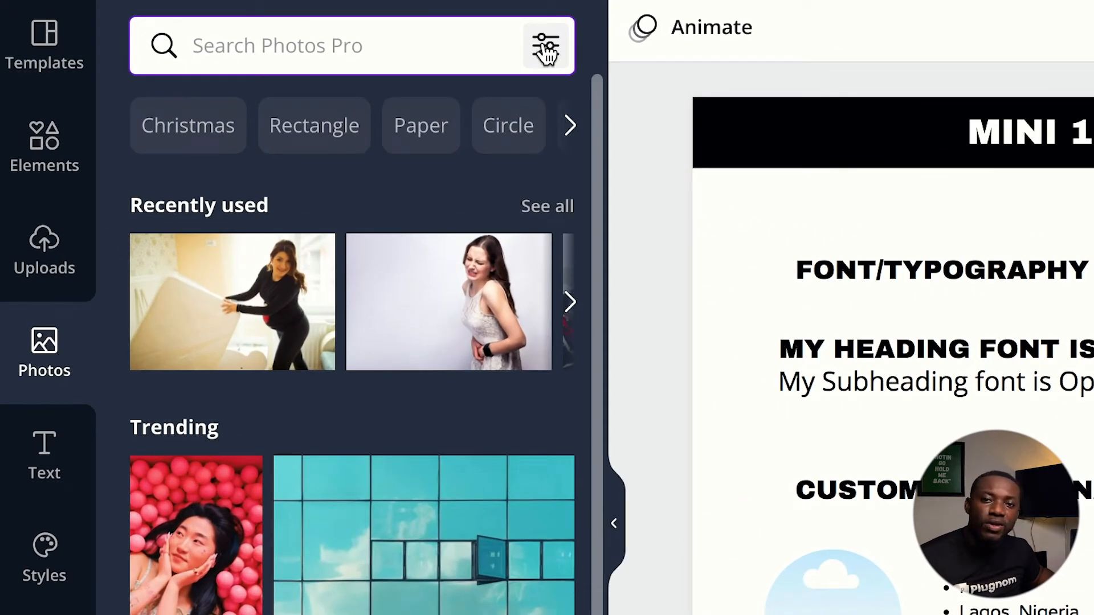
pyautogui.click(545, 51)
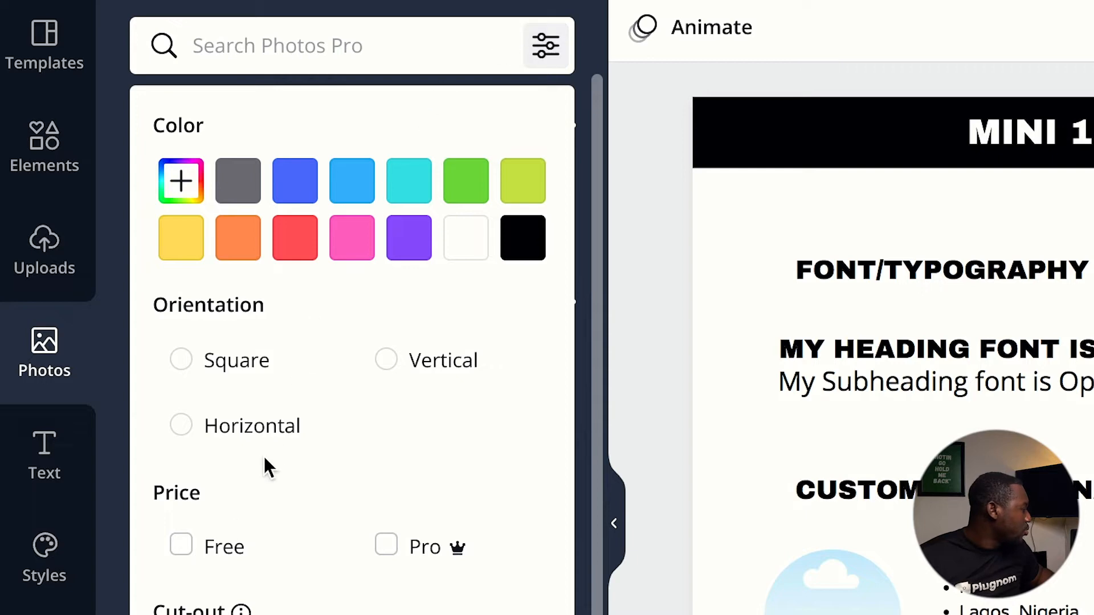
pyautogui.click(181, 546)
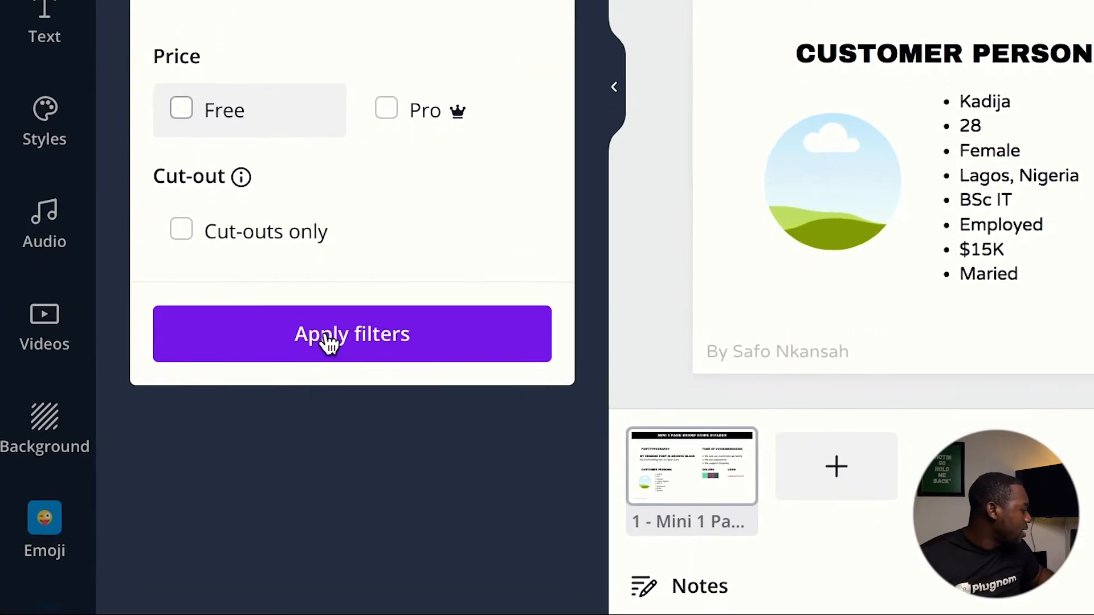
pyautogui.click(328, 335)
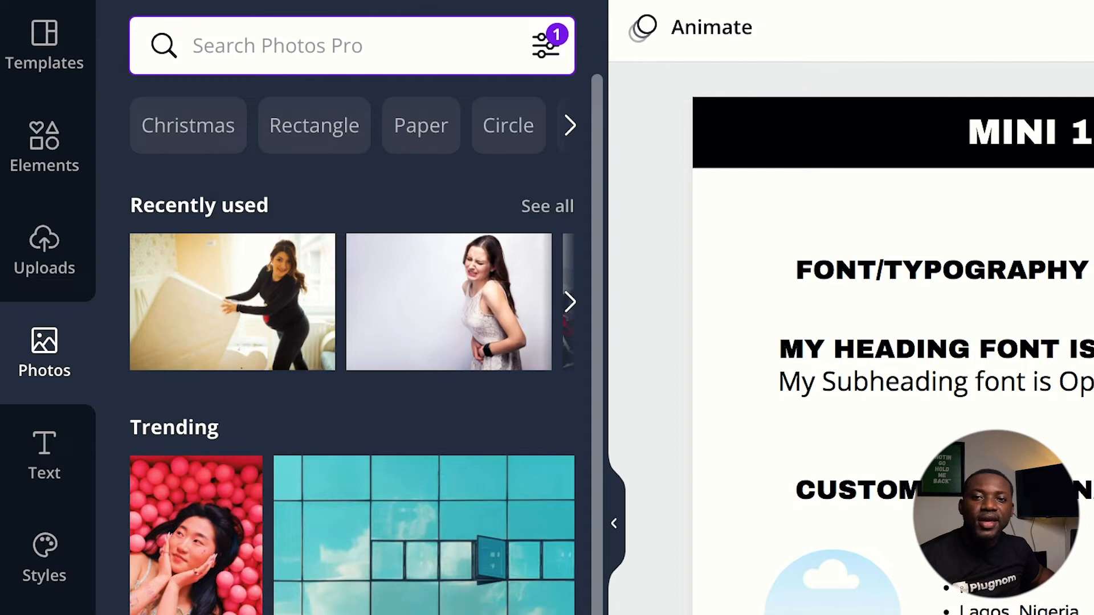
# Step: Search the photos for "african lady" and add the portrait of the woman in the beige headscarf to the page
pyautogui.click(256, 44)
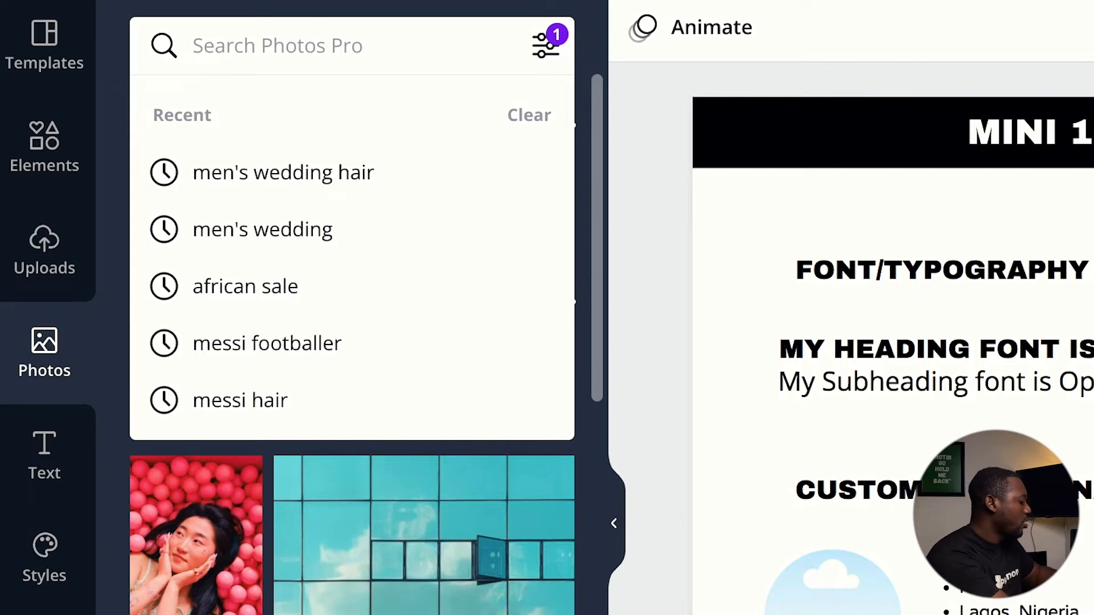
pyautogui.write('african lady')
pyautogui.press('Return')
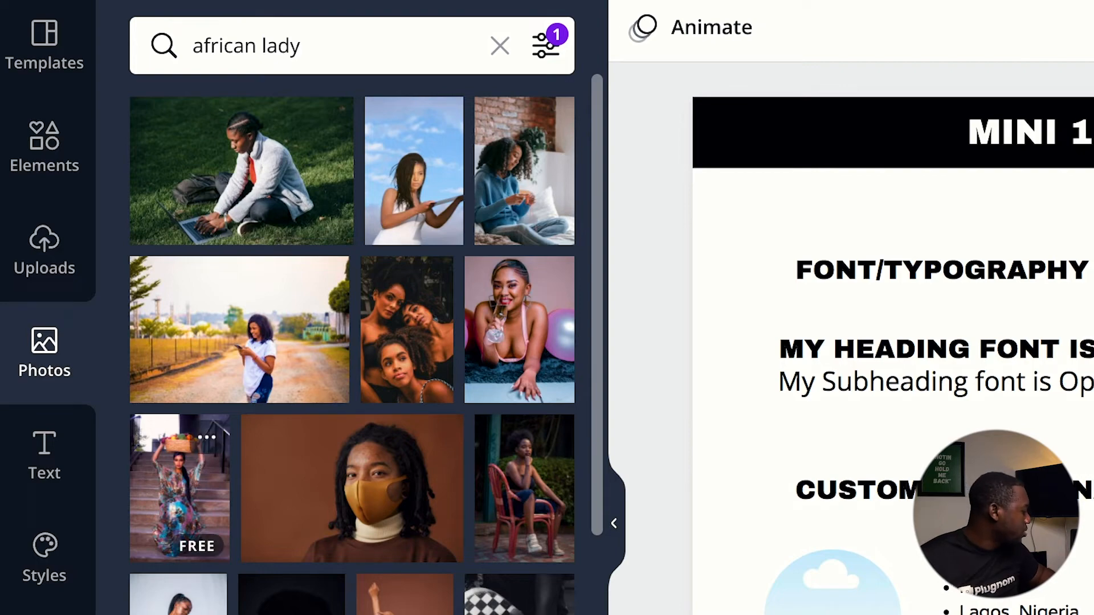
pyautogui.scroll(-2, 291, 593)
pyautogui.scroll(-5, 352, 341)
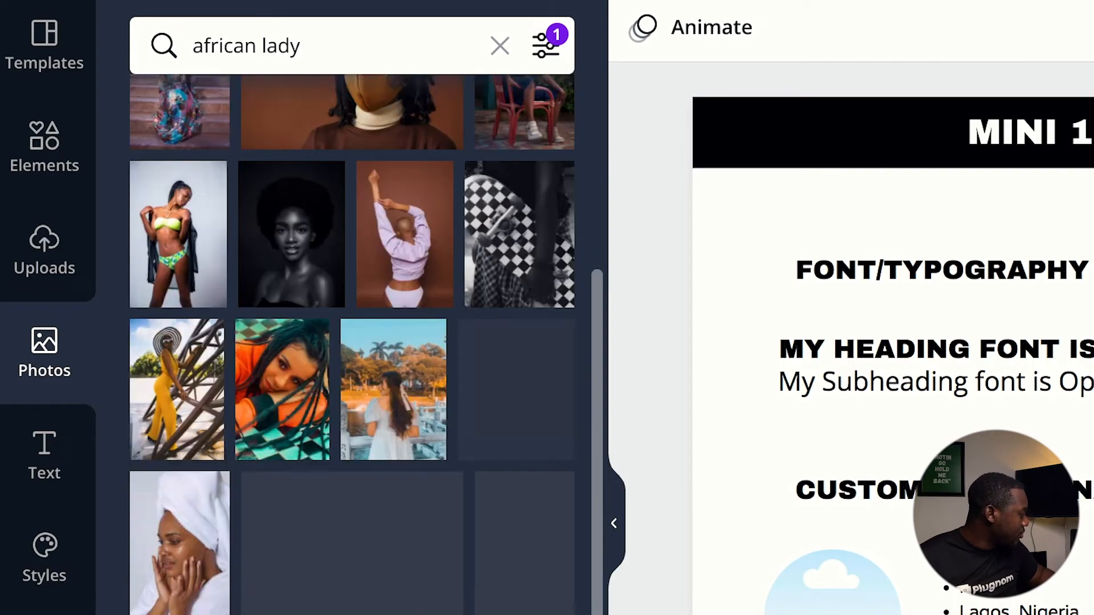
pyautogui.scroll(5, 352, 342)
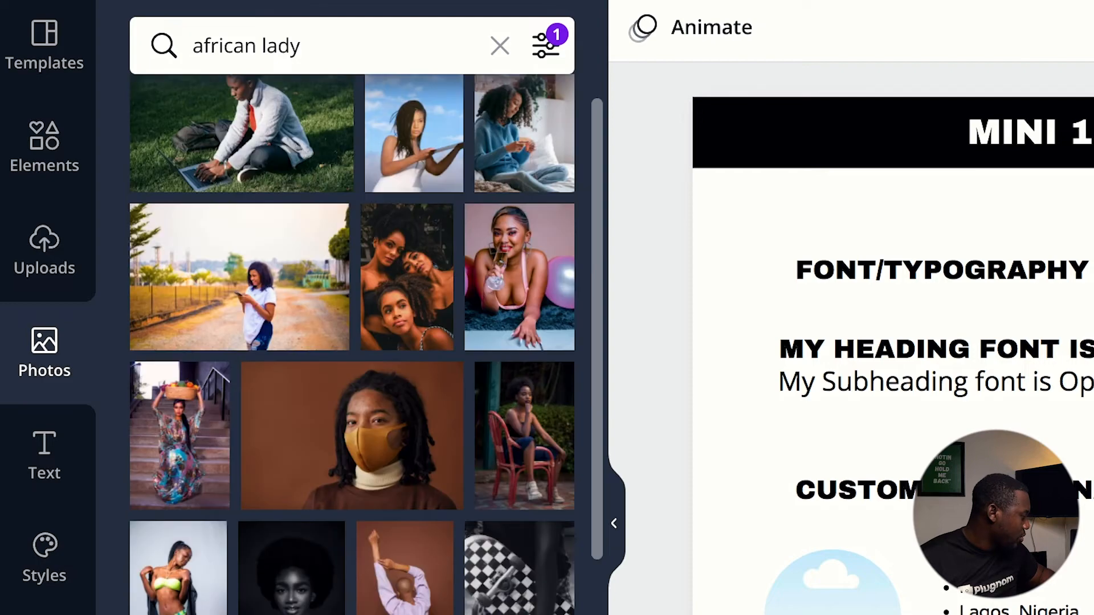
pyautogui.scroll(1, 290, 592)
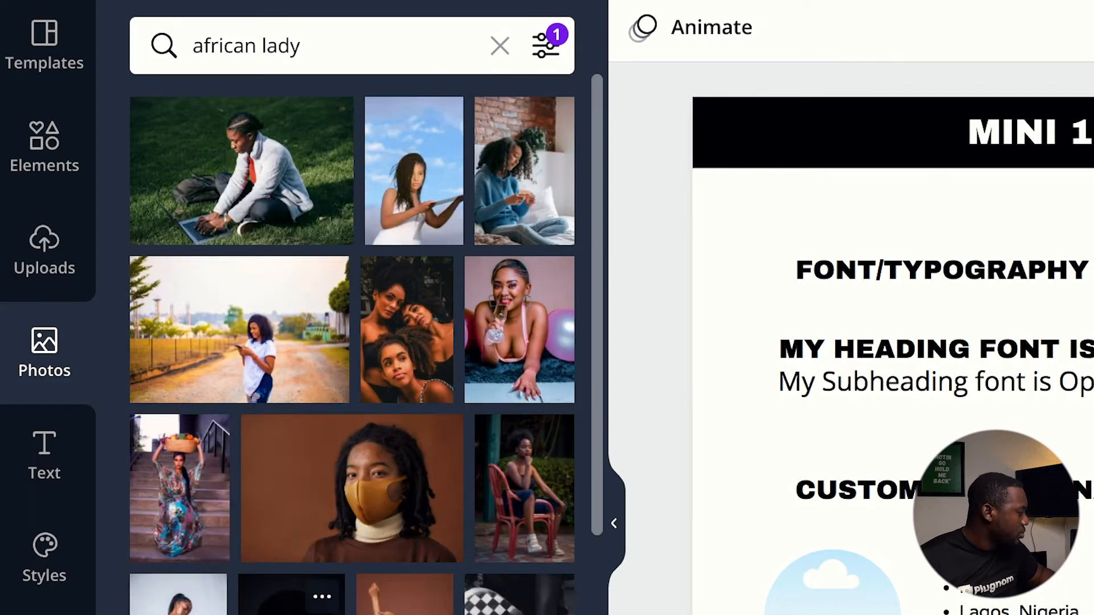
pyautogui.scroll(-10, 345, 552)
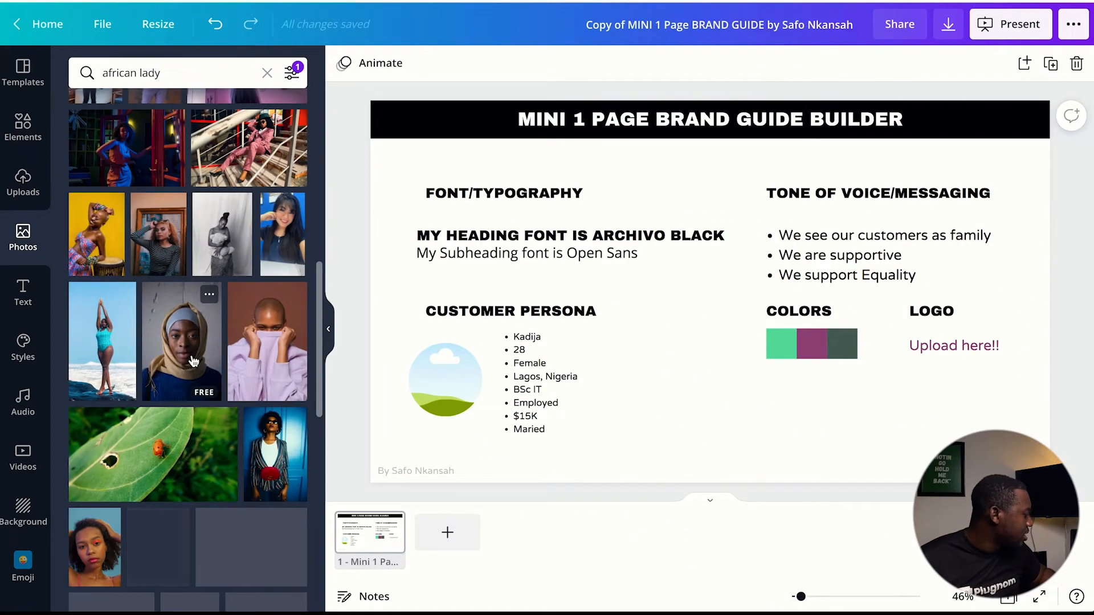
pyautogui.click(193, 361)
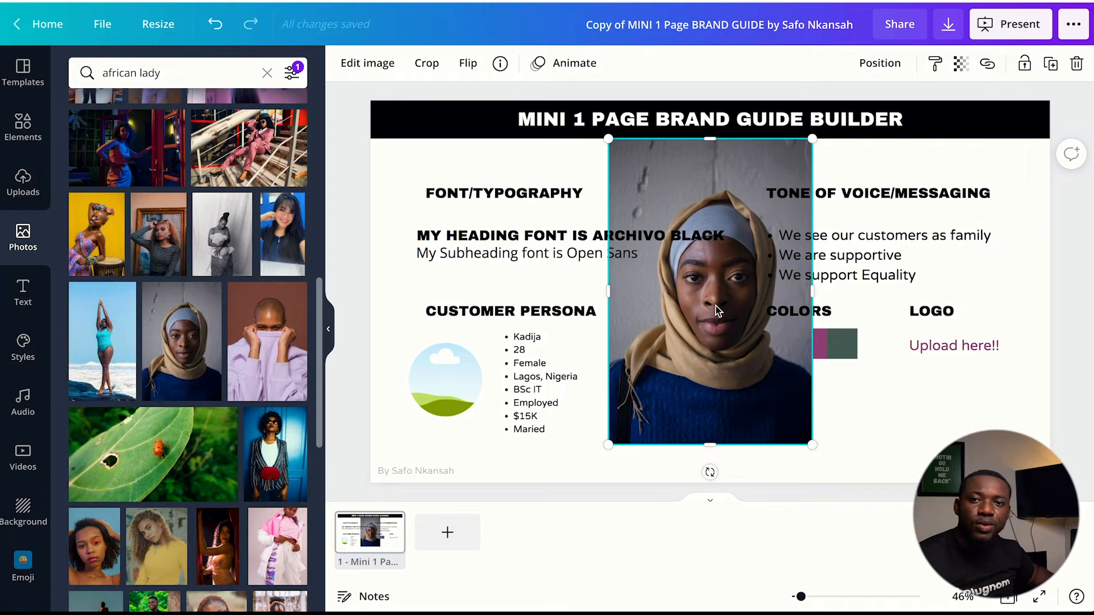
# Step: Place the portrait of the woman in the beige headscarf inside the circular frame of the customer persona section
pyautogui.click(701, 300)
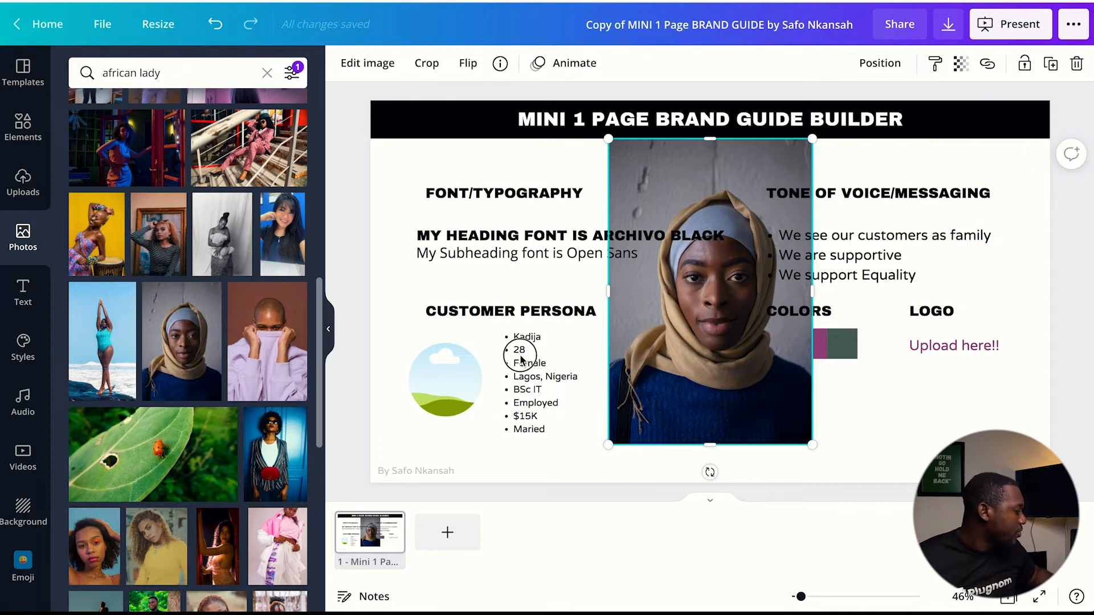
pyautogui.moveTo(526, 358); pyautogui.dragTo(440, 374)
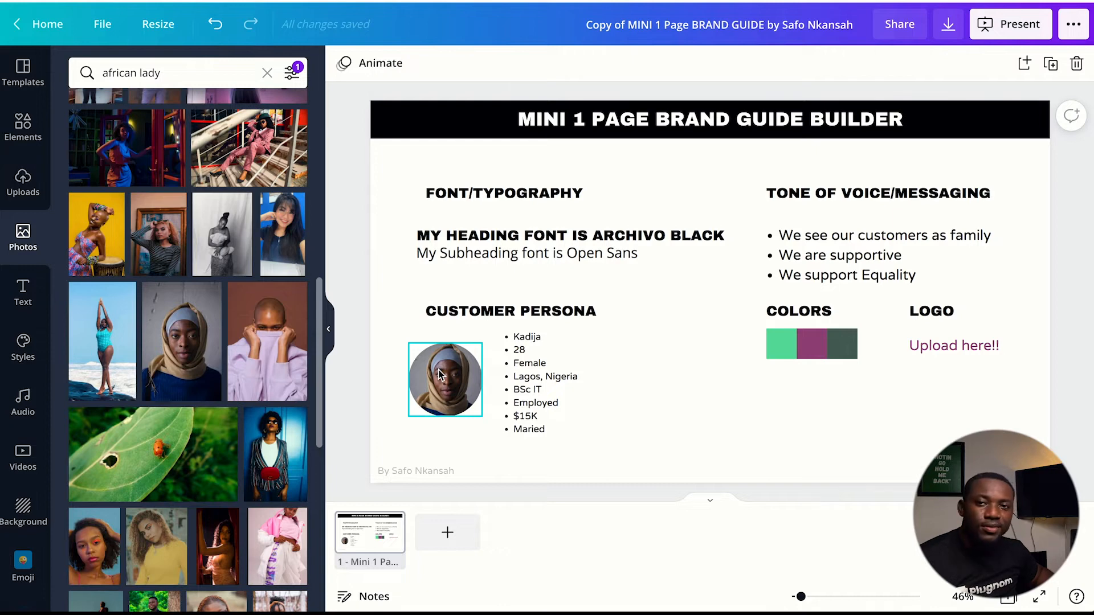
pyautogui.click(679, 399)
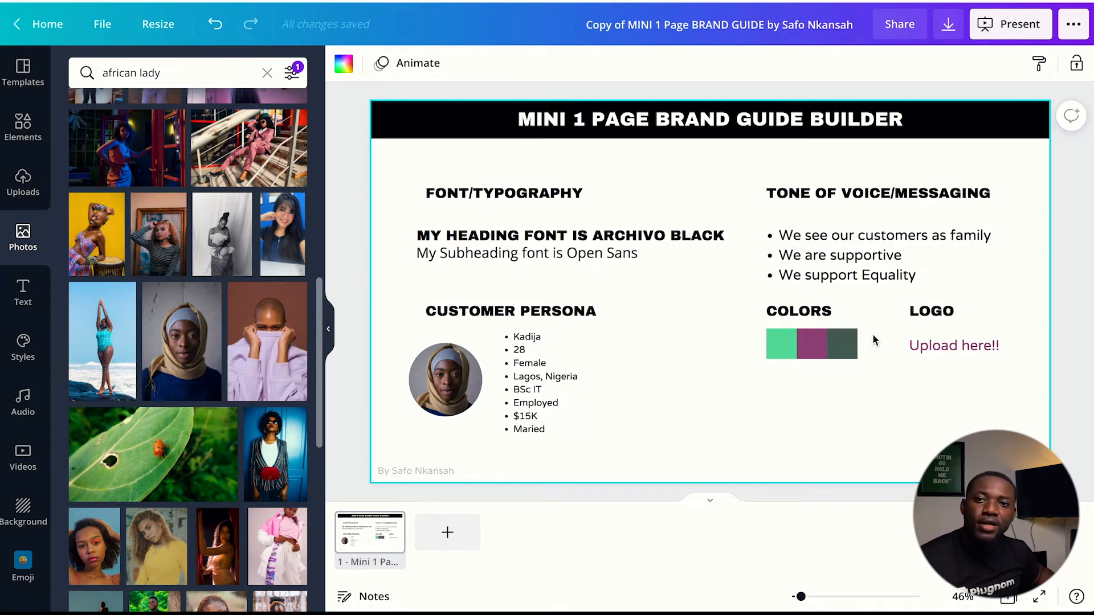
# Step: Select the first, green swatch under COLORS and open the coolors.co palette generator in a new browser tab
pyautogui.click(22, 194)
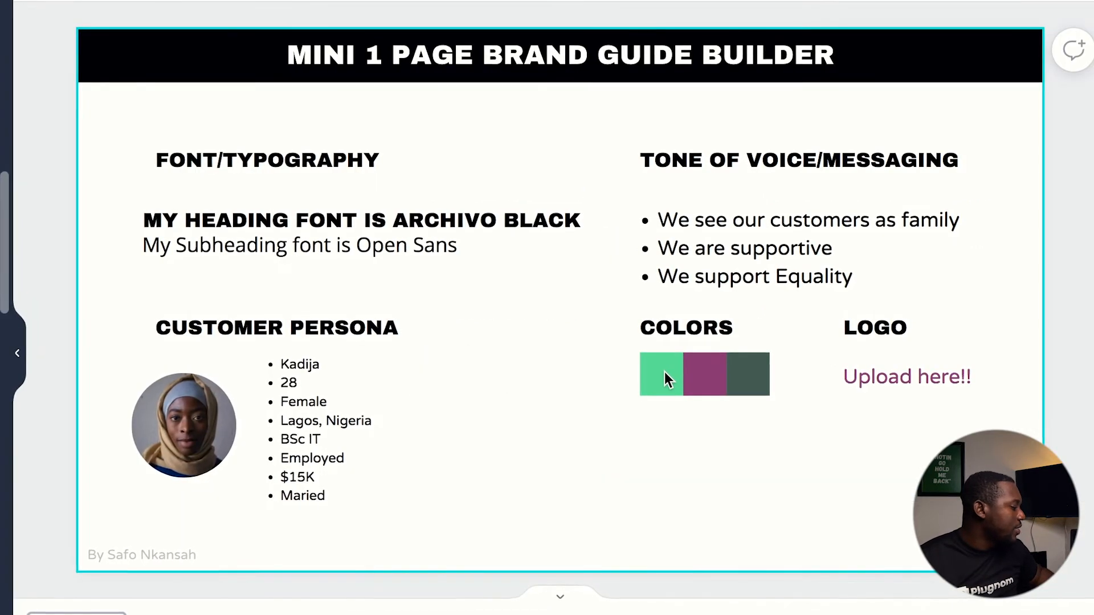
pyautogui.click(661, 373)
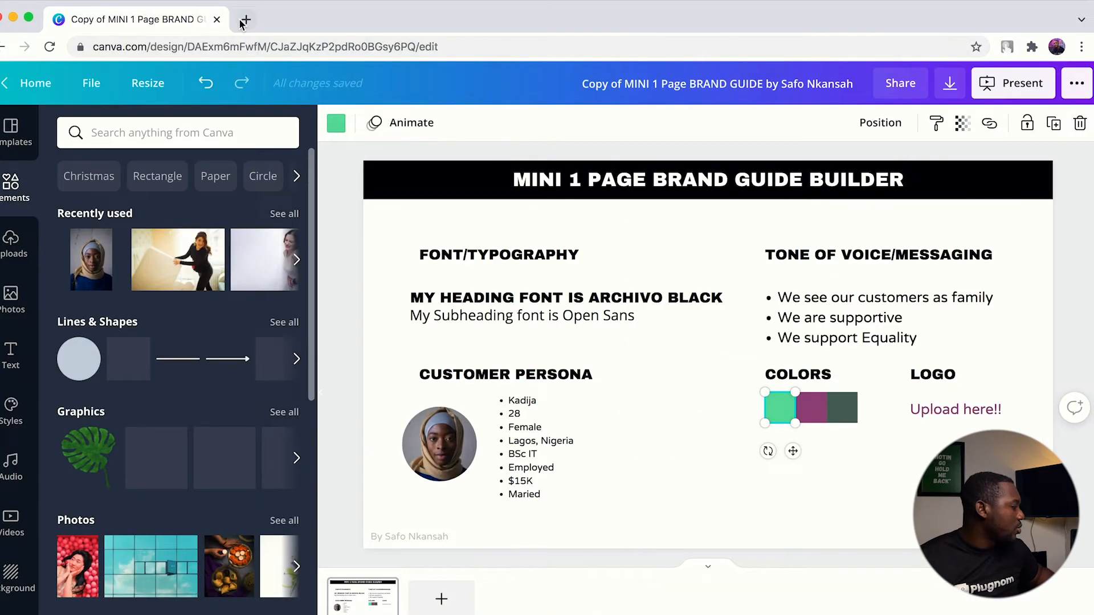
pyautogui.click(242, 20)
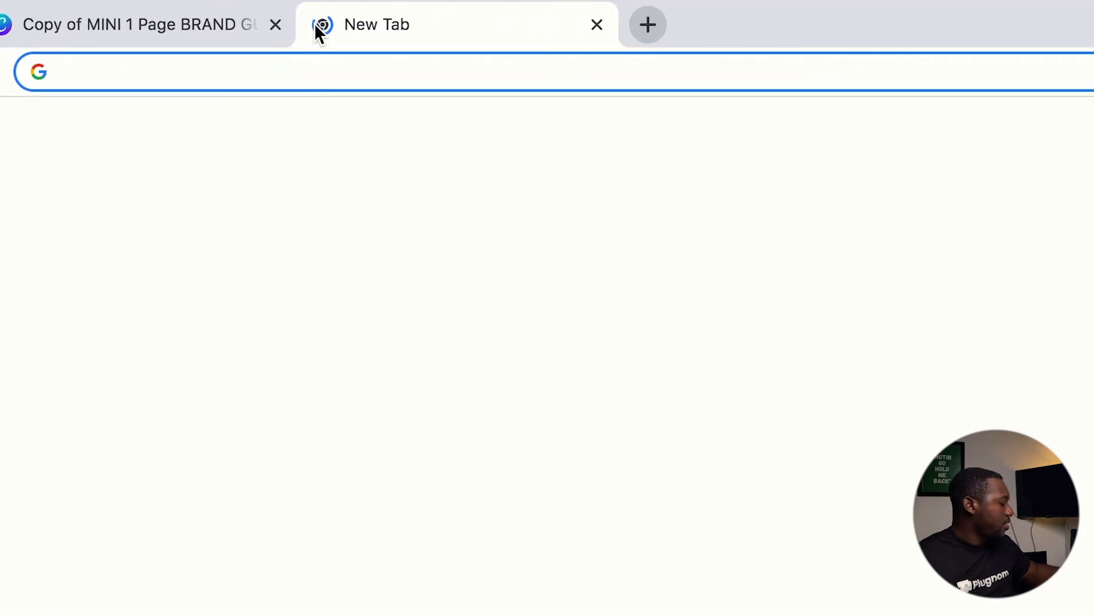
pyautogui.write('coolors')
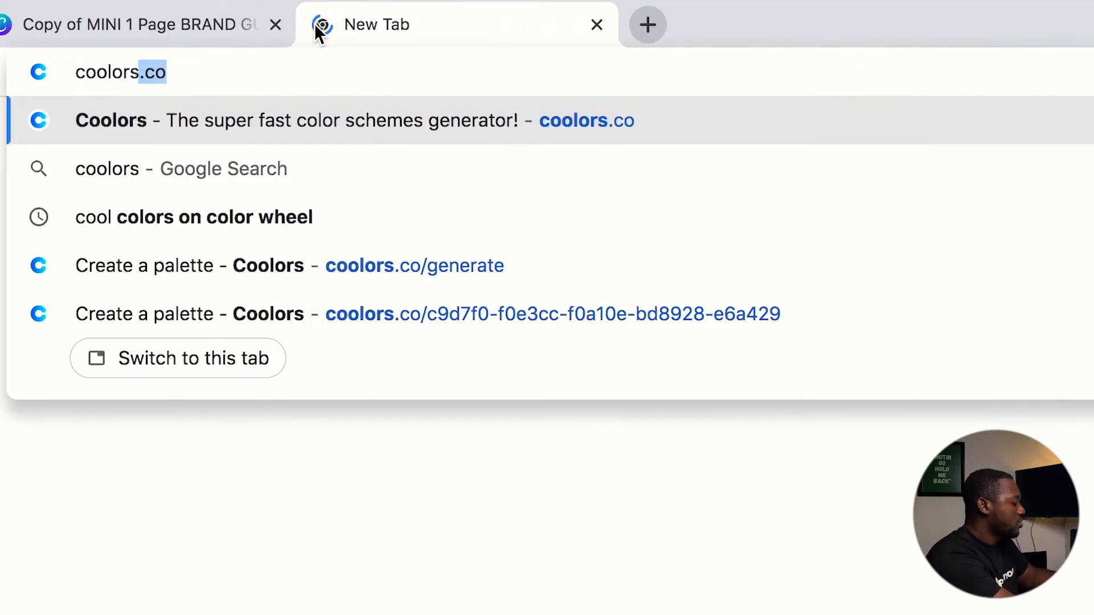
pyautogui.press('Return')
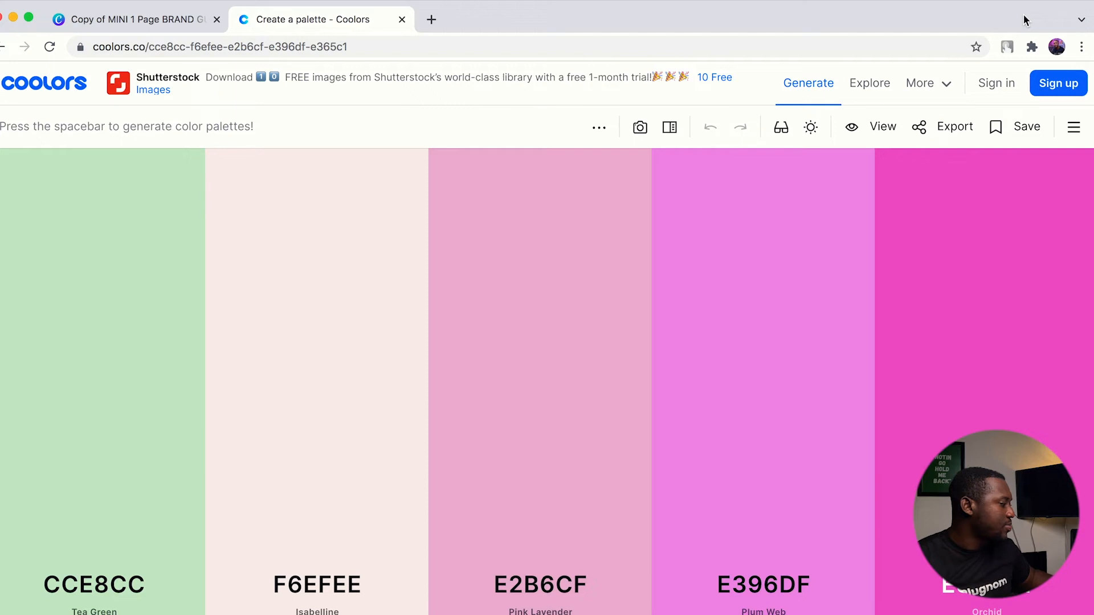
# Step: Generate new color palettes until one with 5B507A, 5B618A, 9EADC8, B9E28C and D6D84F comes up
pyautogui.press('space')
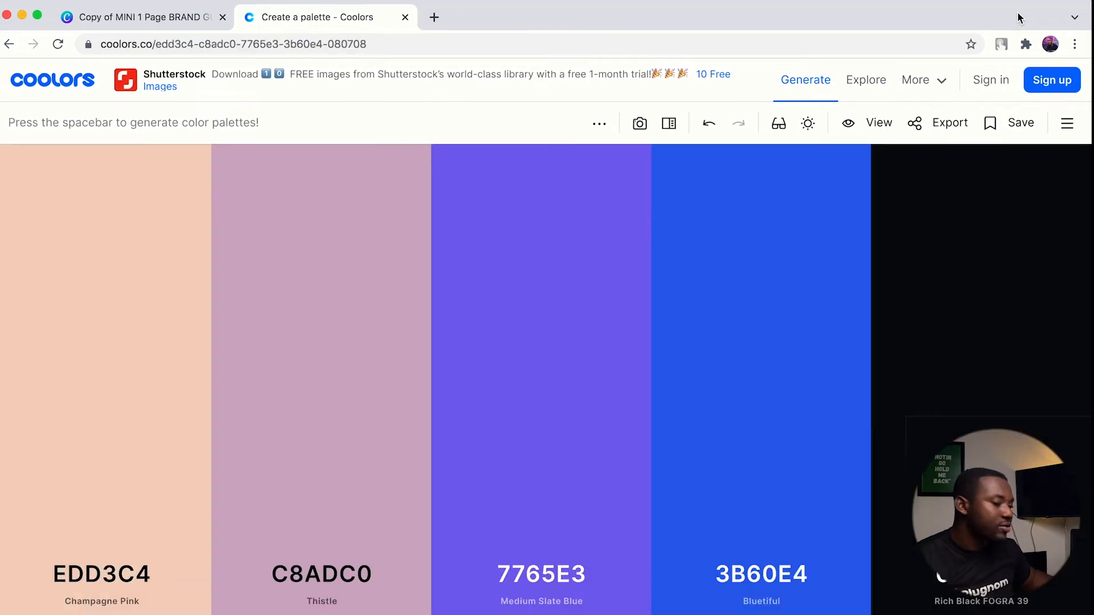
pyautogui.press('space')
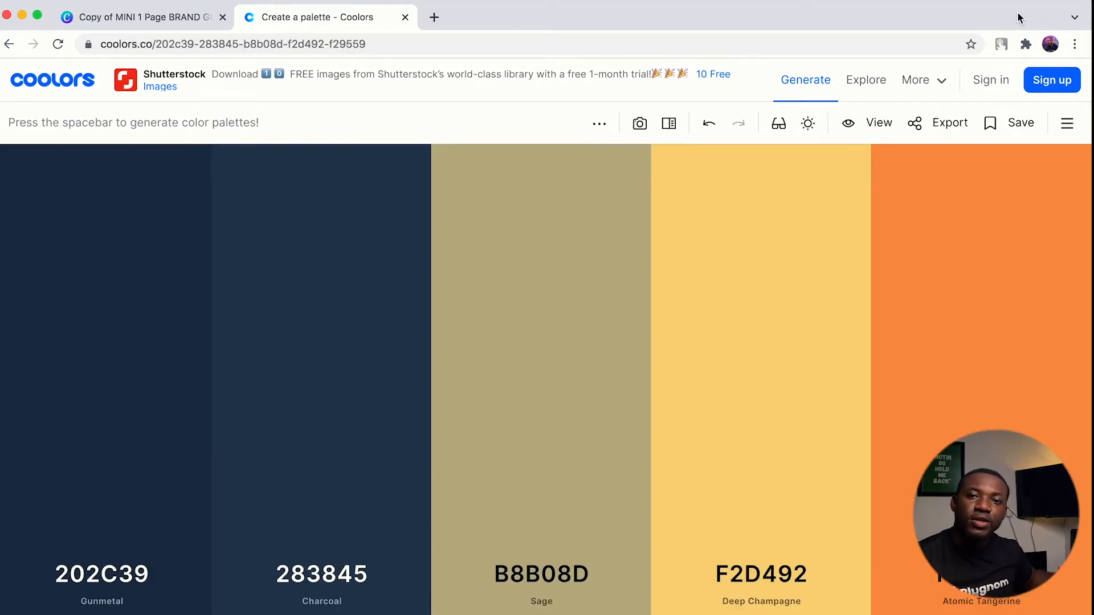
pyautogui.press('space')
pyautogui.press('space')
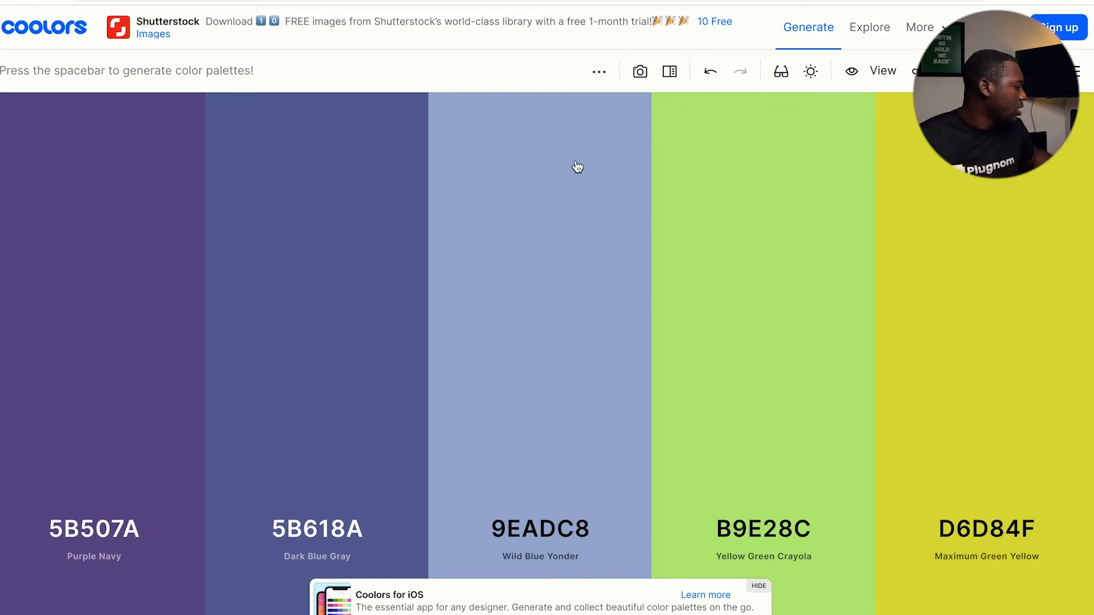
# Step: Copy the hex code D6D84F of the yellow color in the generated palette
pyautogui.moveTo(293, 465)
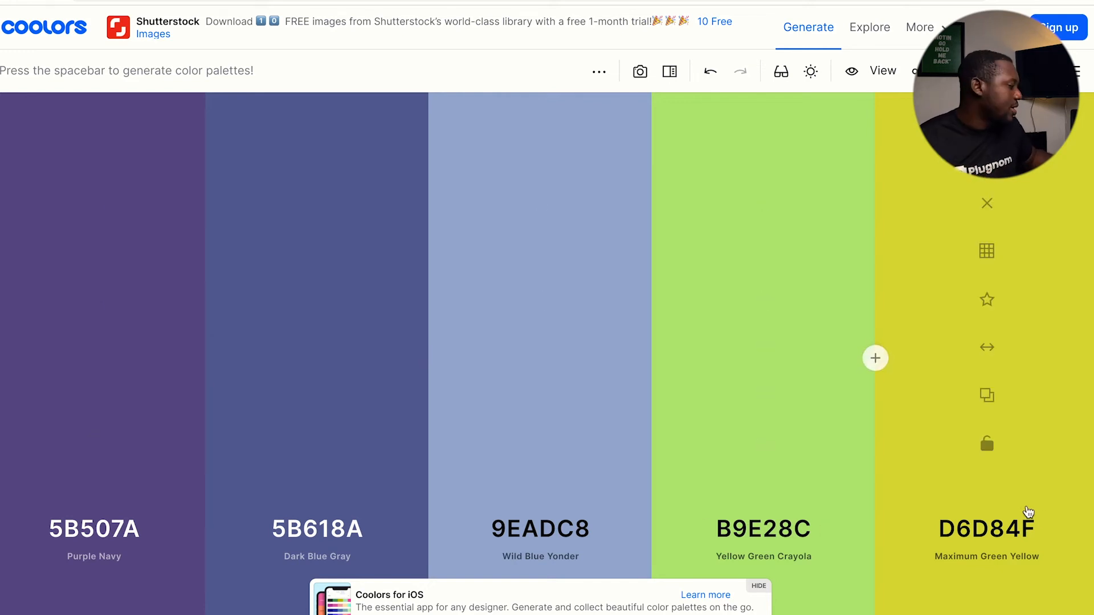
pyautogui.click(1039, 528)
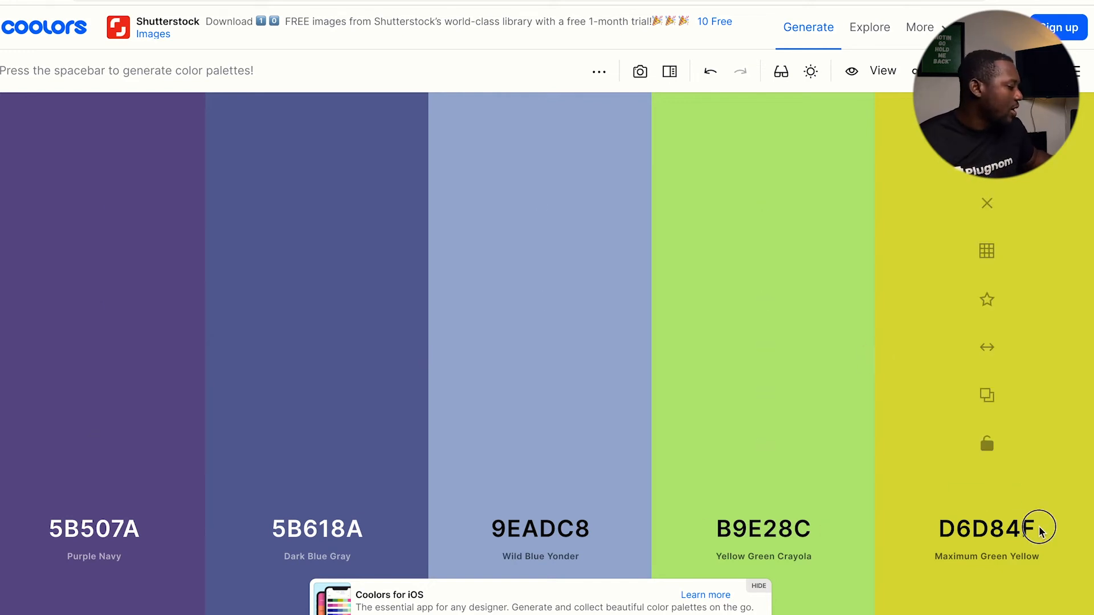
pyautogui.click(947, 531)
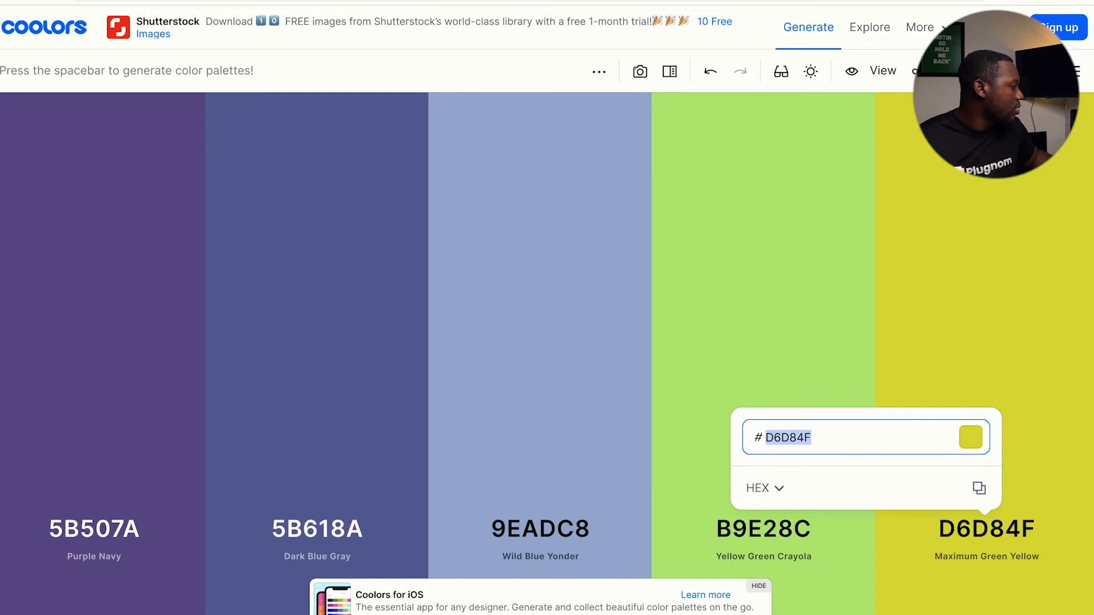
# Step: Return to the Canva brand guide and set the first swatch under COLORS to #D6D84F
pyautogui.hotkey('ctrl', 'Tab')
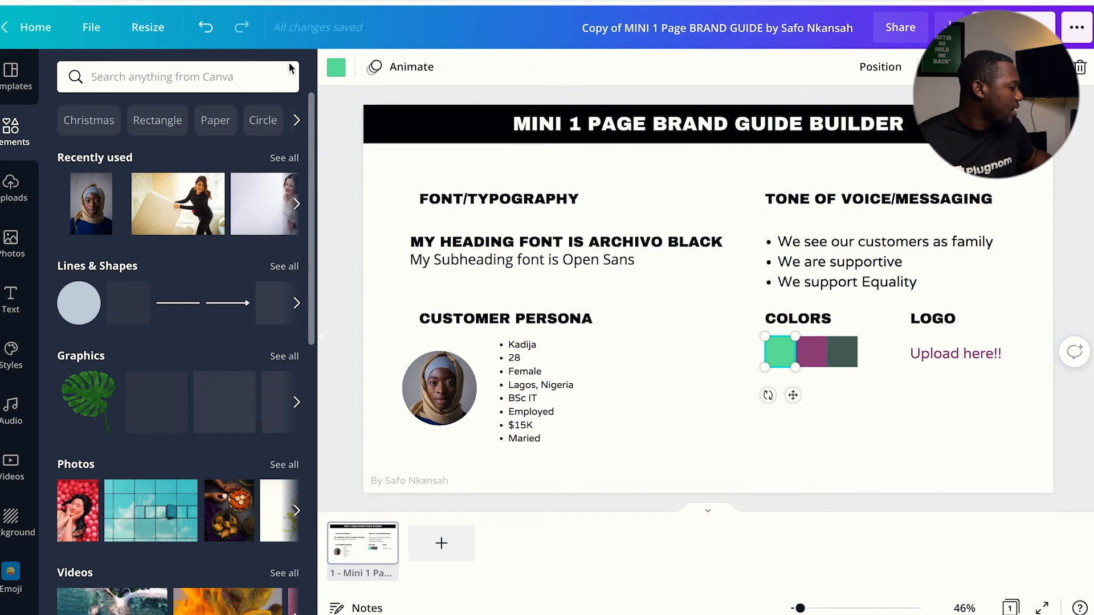
pyautogui.click(336, 70)
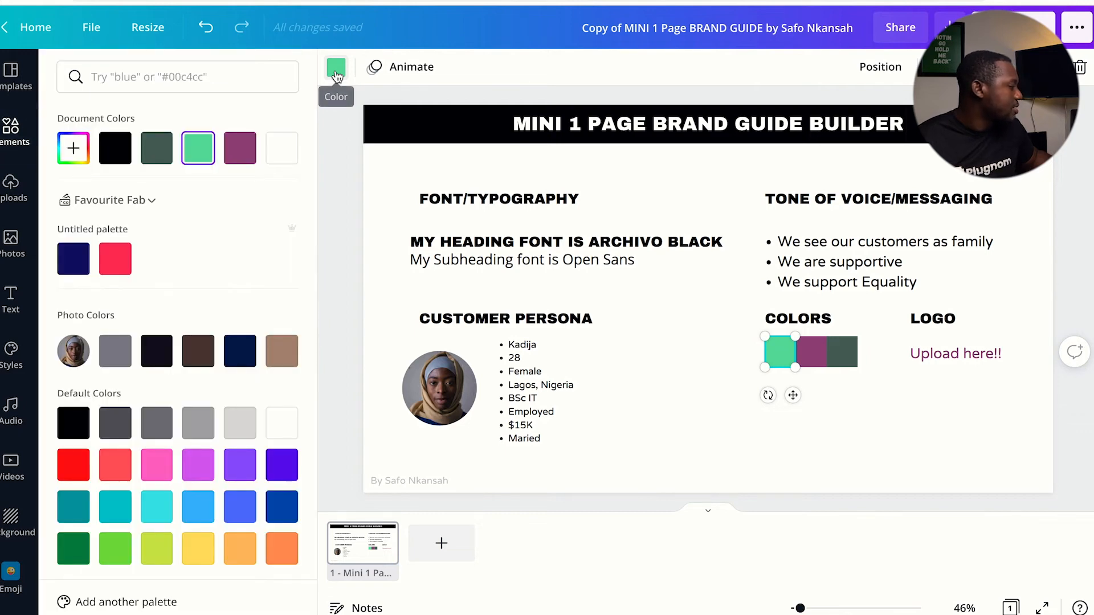
pyautogui.click(73, 151)
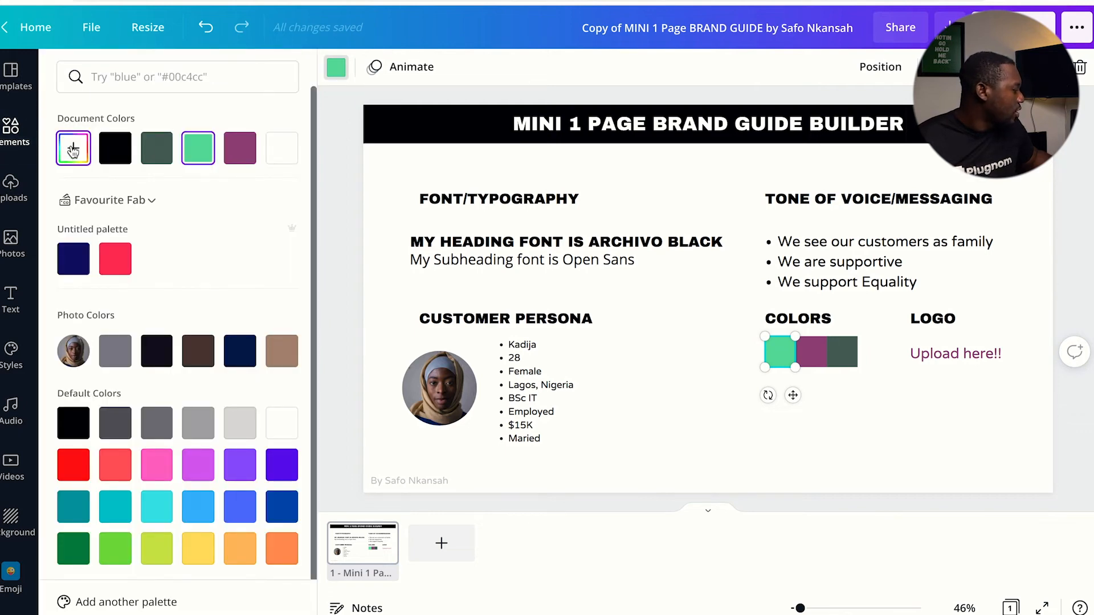
pyautogui.click(73, 150)
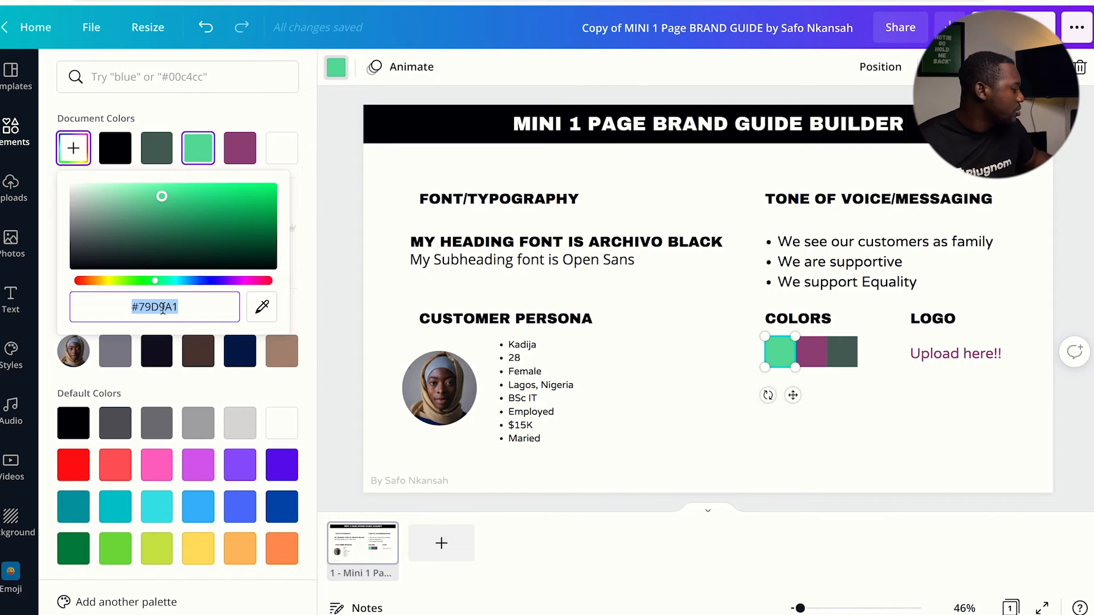
pyautogui.write('#D6D84F')
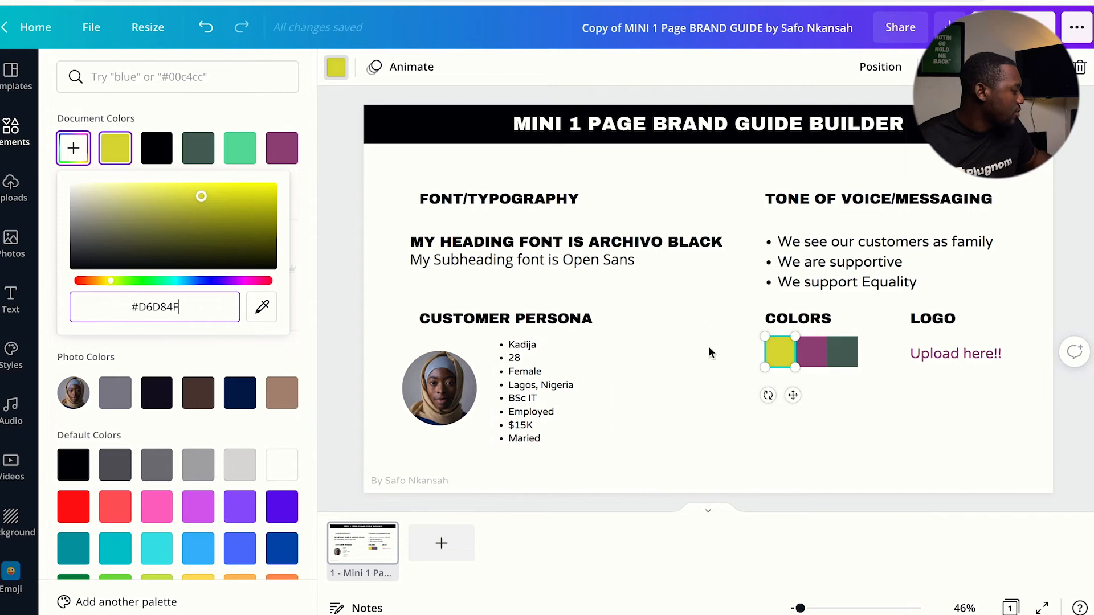
pyautogui.press('Escape')
pyautogui.press('Escape')
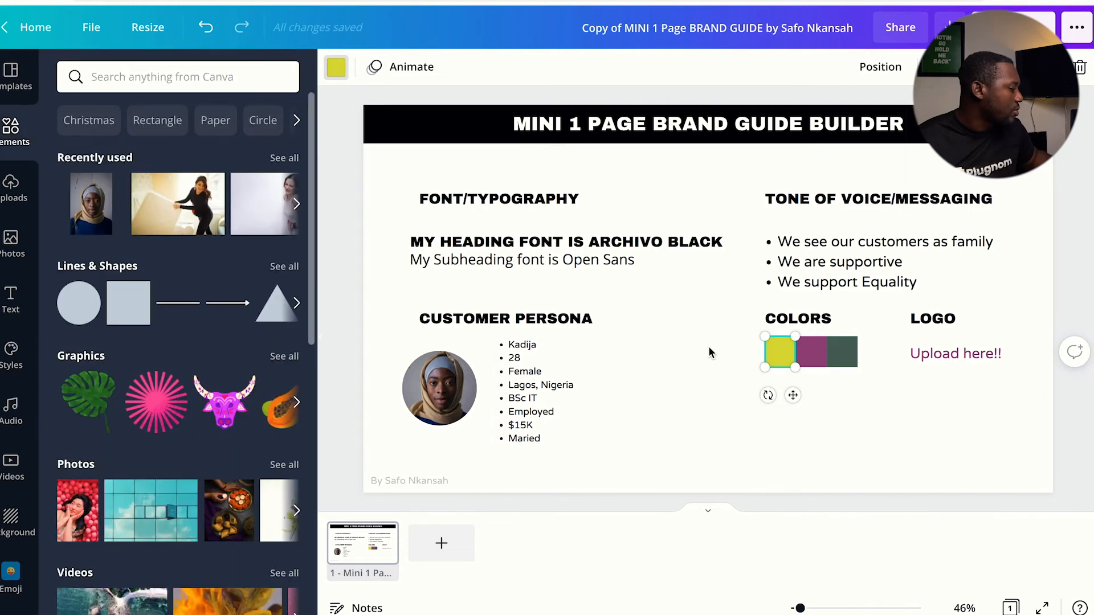
pyautogui.click(724, 406)
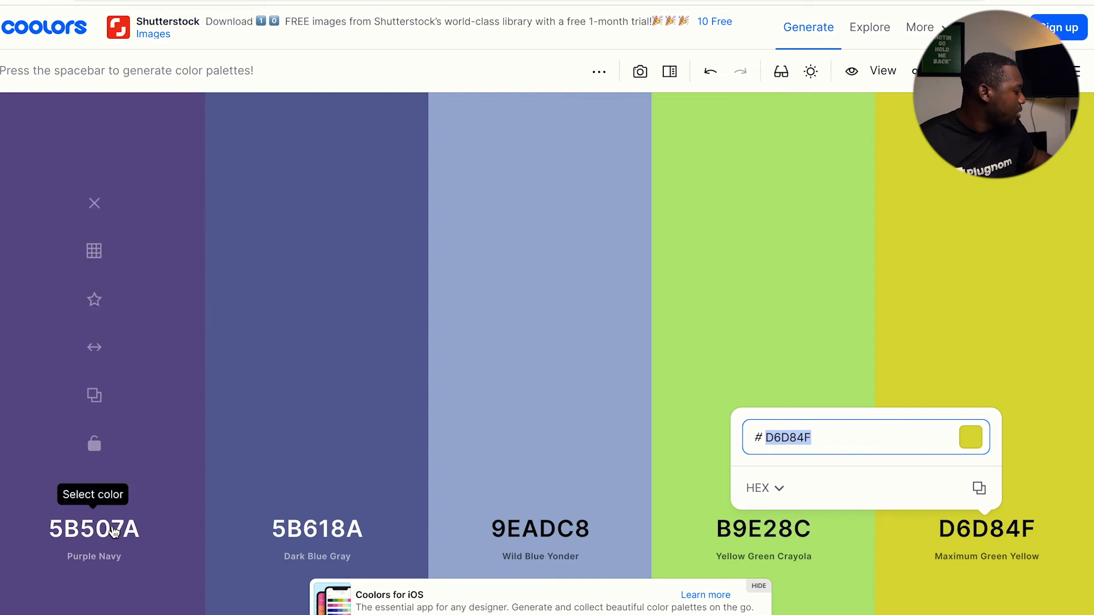
# Step: Copy the hex code 5B507A from the Coolors palette and apply it to the middle swatch under COLORS in Canva
pyautogui.click(114, 531)
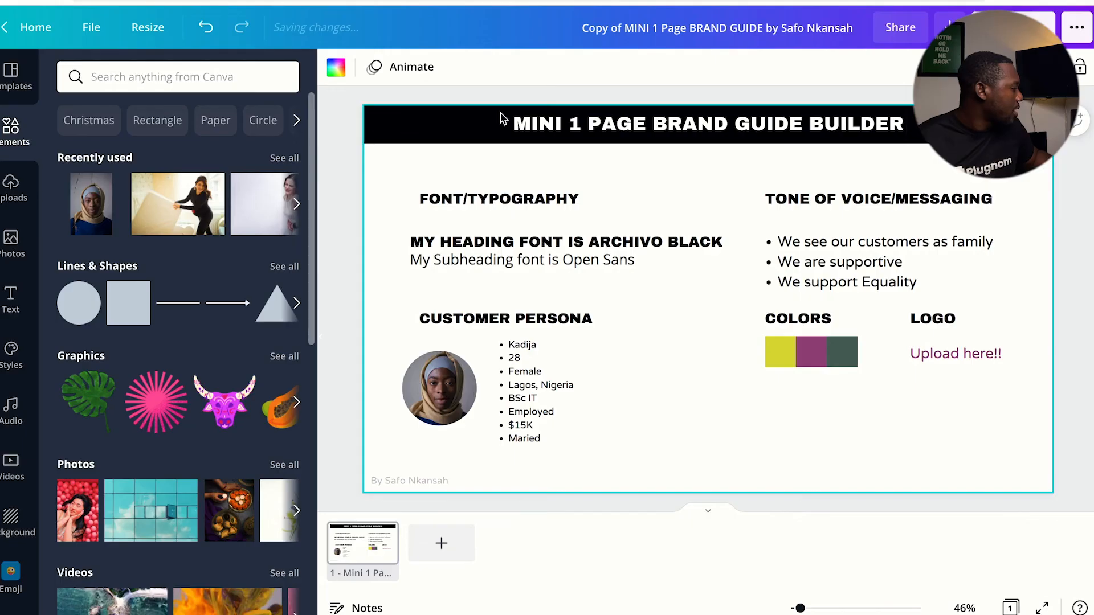
pyautogui.click(805, 362)
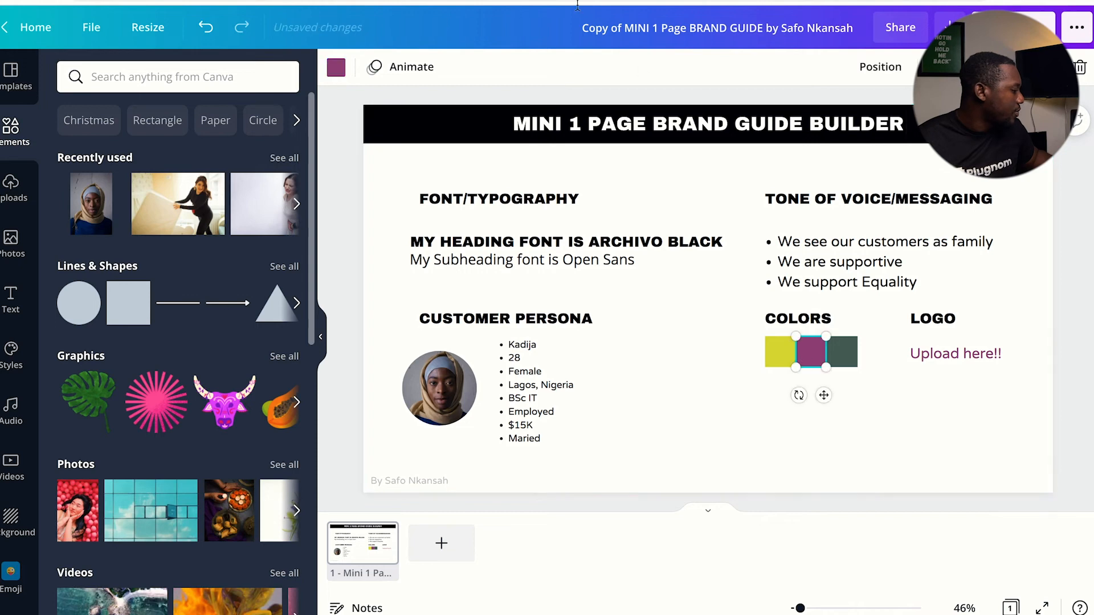
pyautogui.click(335, 69)
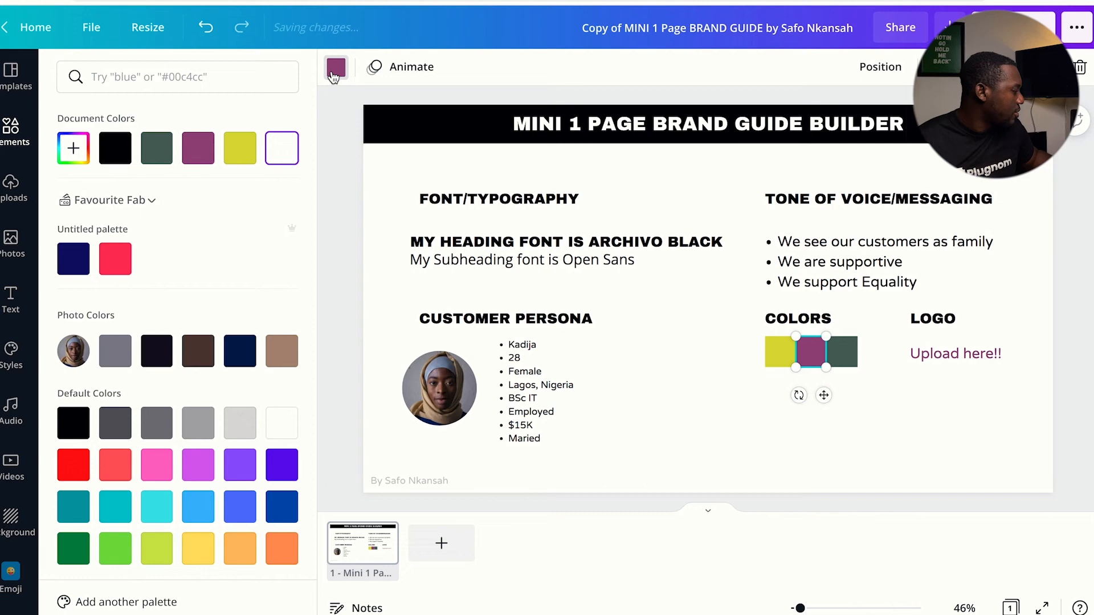
pyautogui.click(72, 149)
pyautogui.write('#5B507A')
pyautogui.click(708, 385)
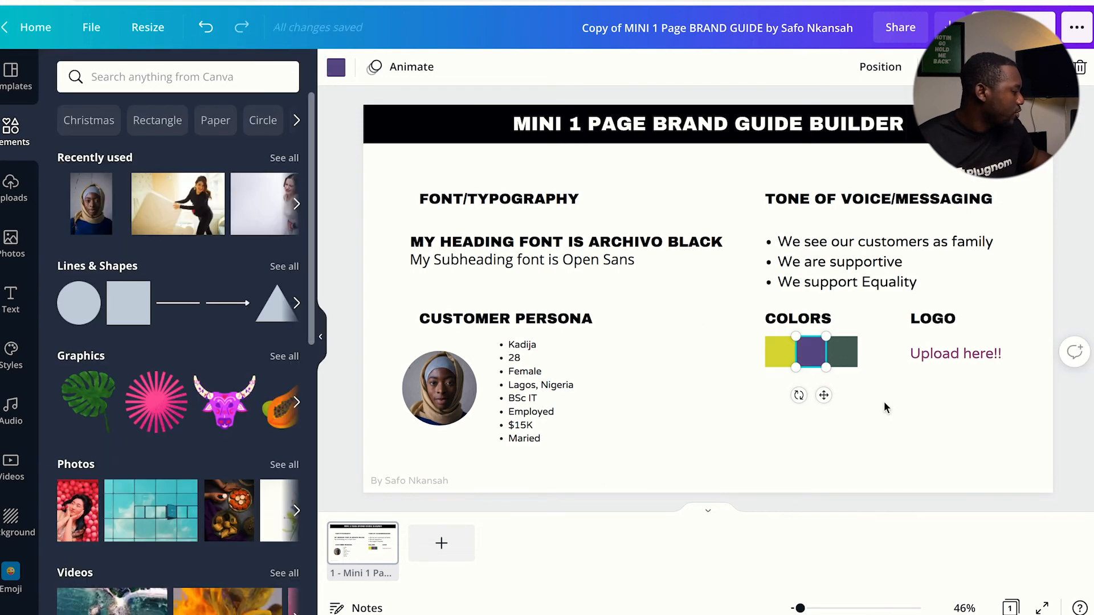
# Step: Select the third swatch under COLORS and pick up the hex code B9E28C from the Coolors palette
pyautogui.click(839, 360)
pyautogui.hotkey('ctrl', 'Tab')
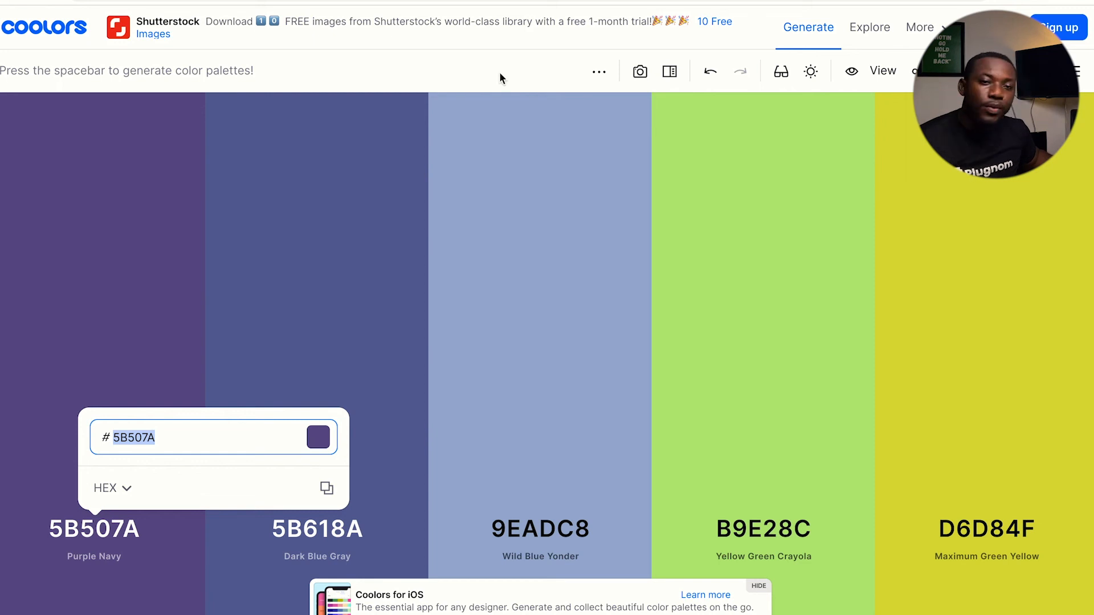
pyautogui.click(770, 530)
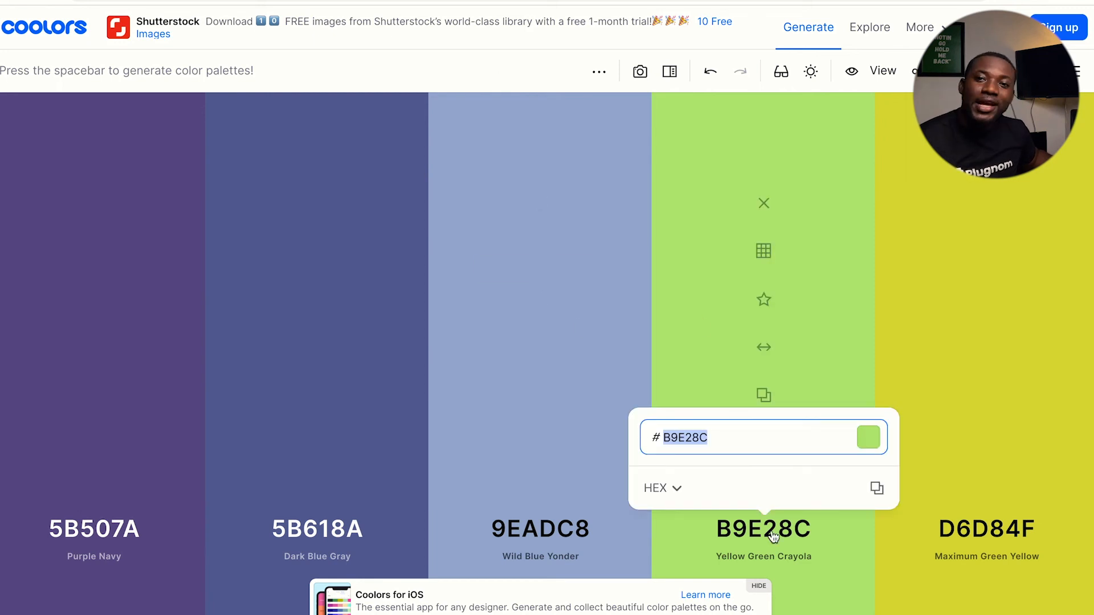
pyautogui.write('c')
pyautogui.hotkey('ctrl', 'shift', 'Tab')
# Step: Try to recolor the third swatch in Canva with the hex code on the clipboard
pyautogui.click(336, 70)
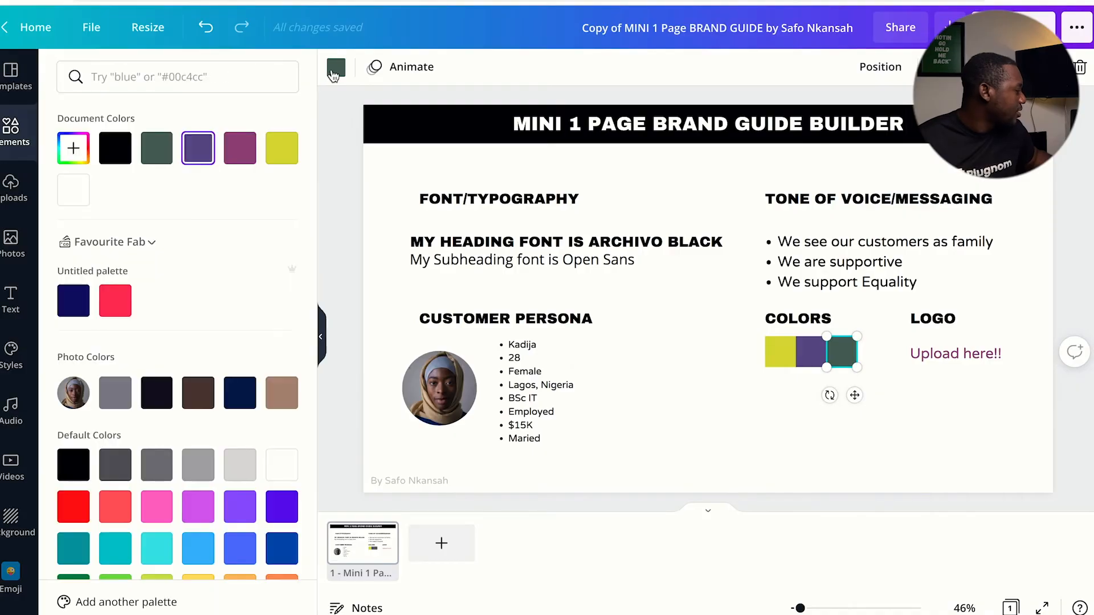
pyautogui.click(72, 149)
pyautogui.press('super+a')
pyautogui.write('#5B507A')
pyautogui.click(344, 283)
pyautogui.hotkey('ctrl', 'Tab')
pyautogui.hotkey('ctrl', 'shift', 'Tab')
# Step: Copy the hex code B9E28C from the Coolors palette and apply it to the third swatch under COLORS in Canva
pyautogui.hotkey('ctrl', 'Tab')
pyautogui.moveTo(710, 438); pyautogui.dragTo(608, 436)
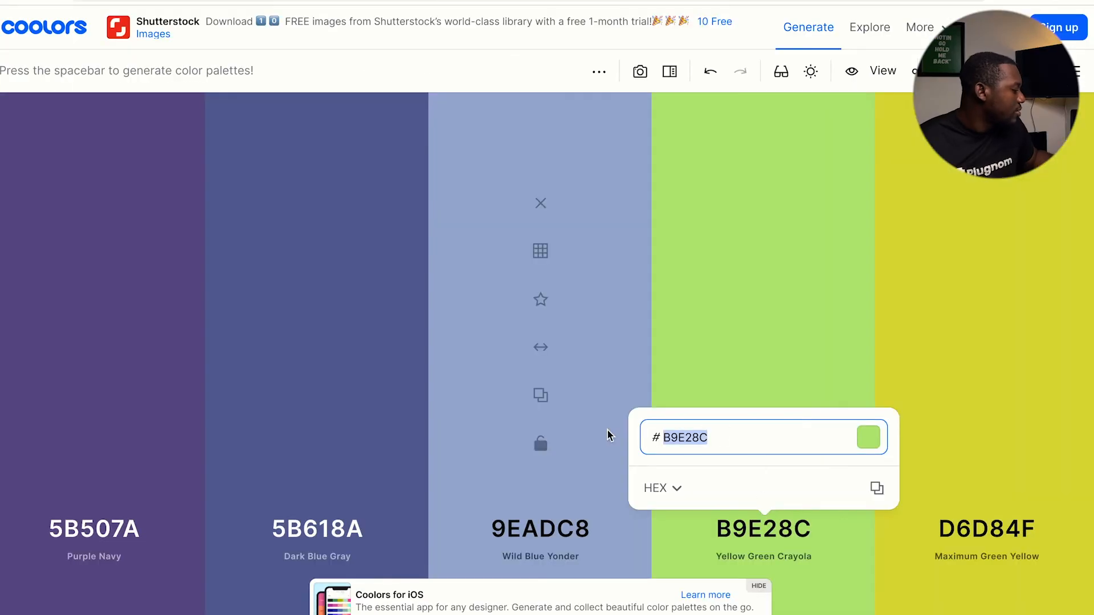
pyautogui.press('super+c')
pyautogui.hotkey('ctrl', 'shift', 'Tab')
pyautogui.click(837, 358)
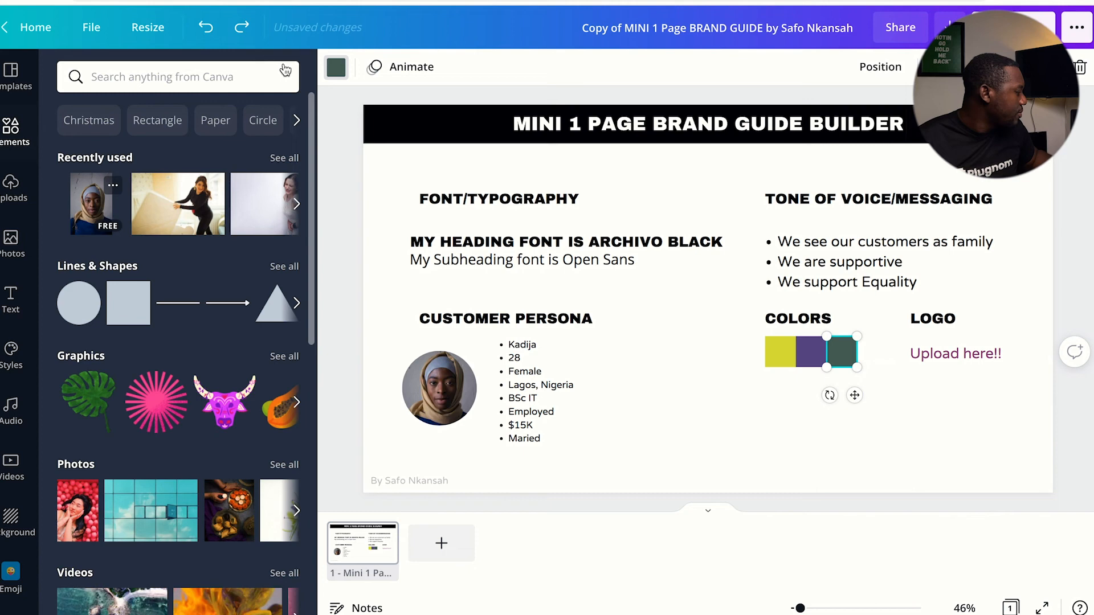
pyautogui.click(336, 68)
pyautogui.click(337, 69)
pyautogui.click(337, 69)
pyautogui.click(75, 151)
pyautogui.press('super+a')
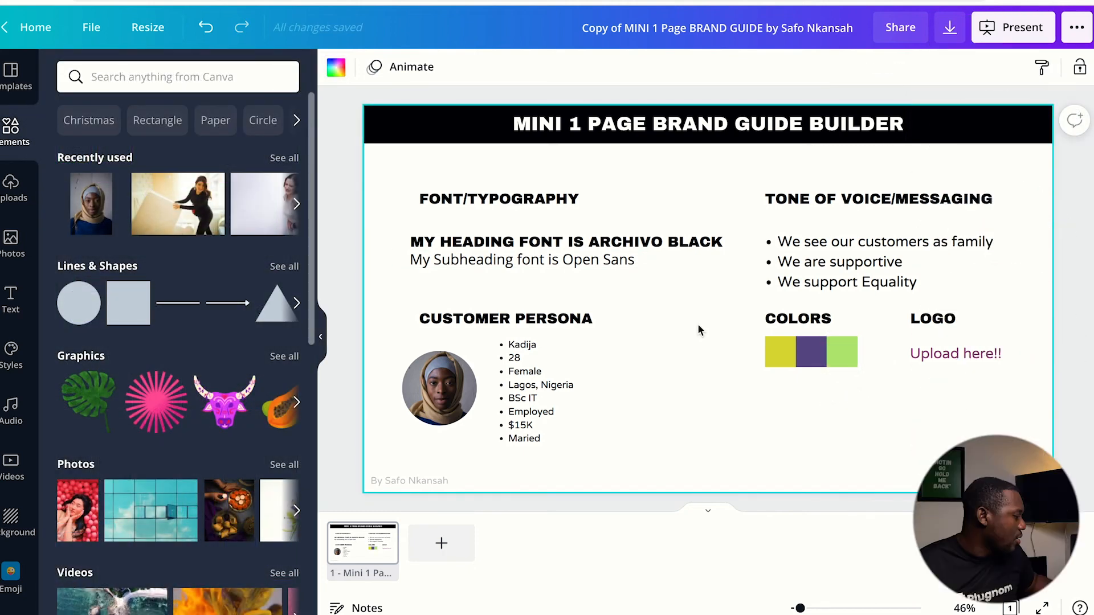